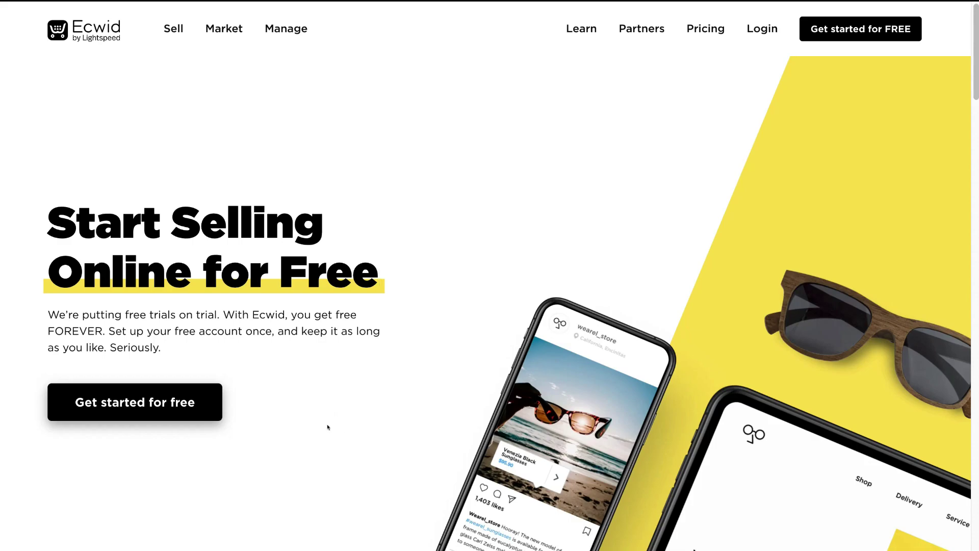
Step: Get started with Ecwid for free and open the store's product catalog
{"action": "left_click", "coordinate": [137, 406]}
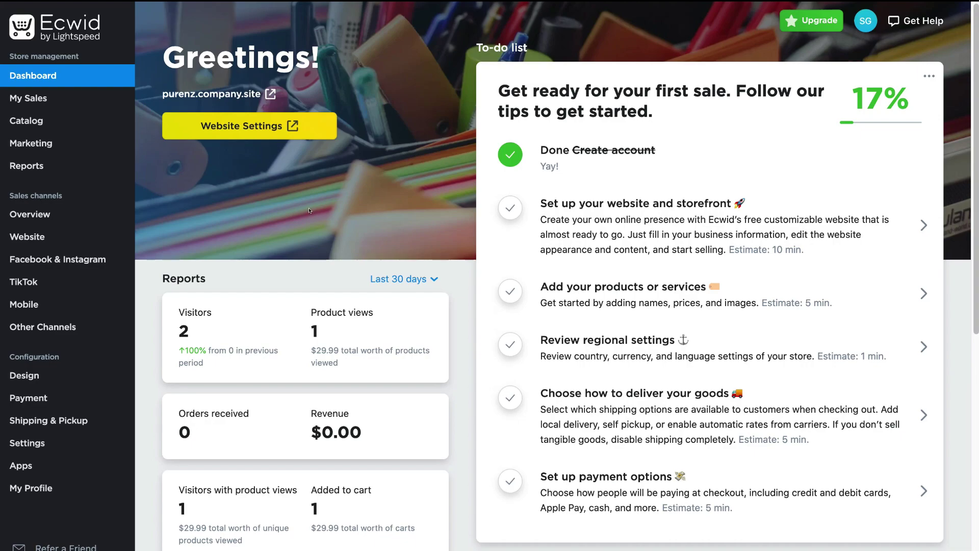
{"action": "mouse_move", "coordinate": [48, 121]}
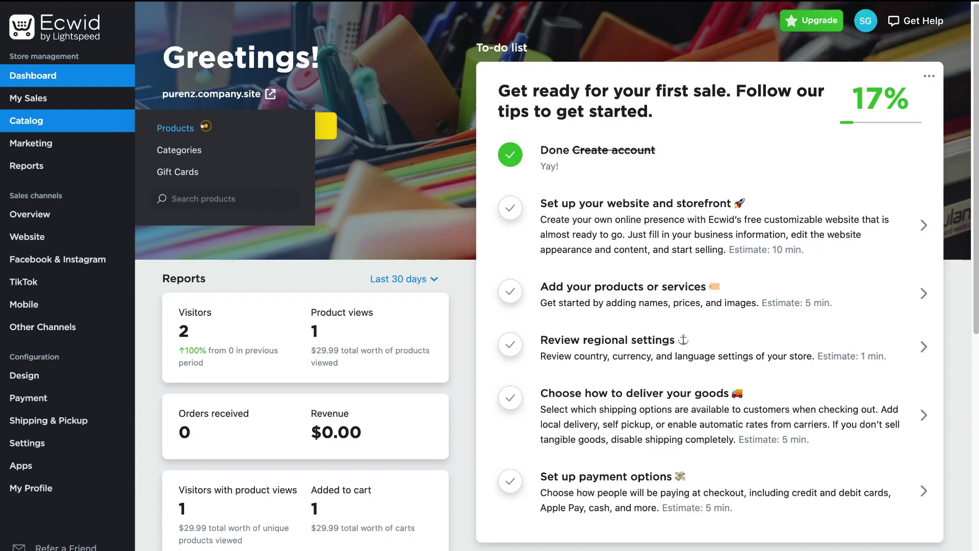
{"action": "left_click", "coordinate": [204, 128]}
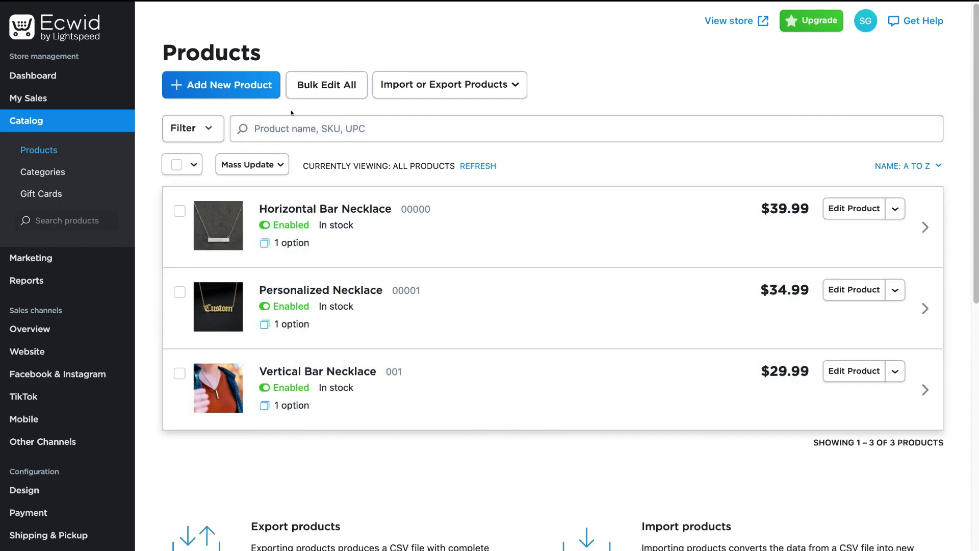
Step: Look at the blank form for adding a new product and leave it without saving
{"action": "left_click", "coordinate": [203, 87]}
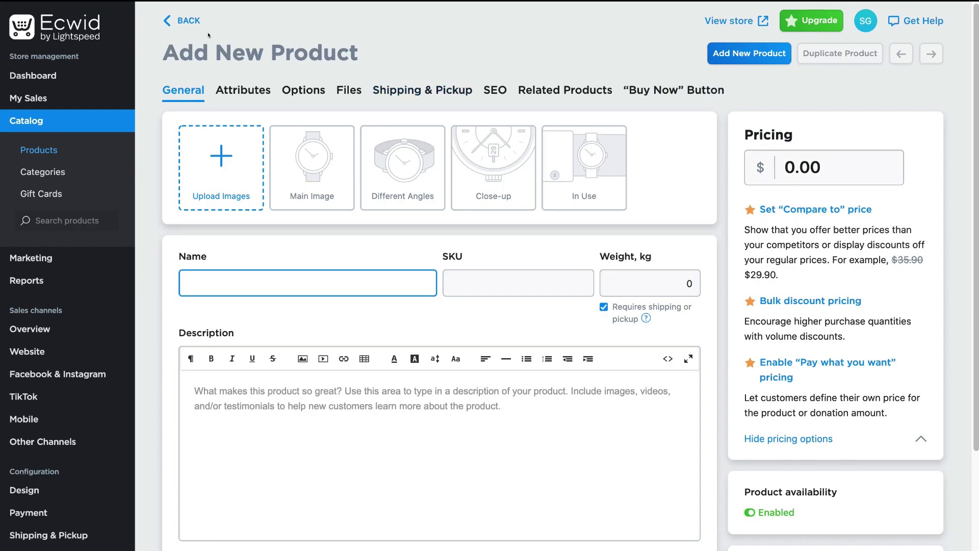
{"action": "left_click", "coordinate": [188, 21]}
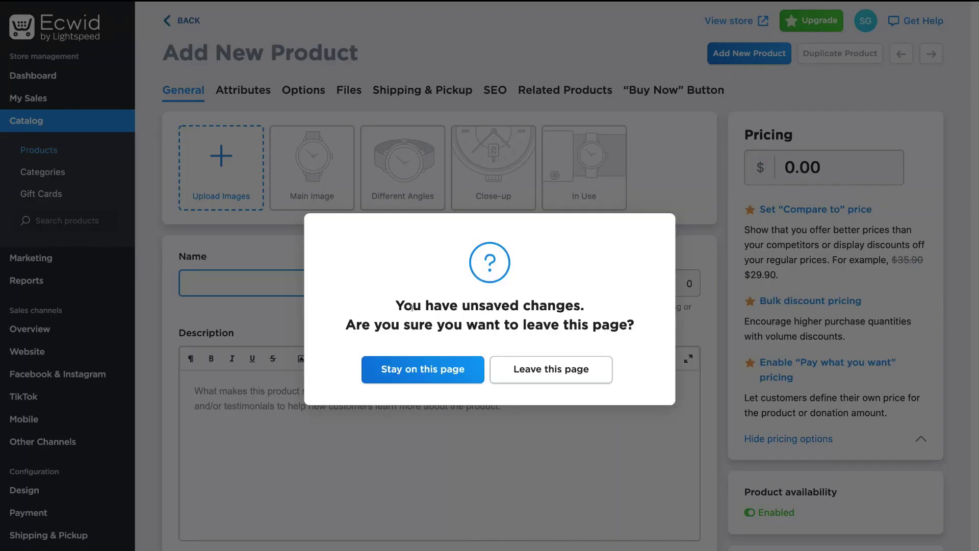
{"action": "left_click", "coordinate": [497, 368]}
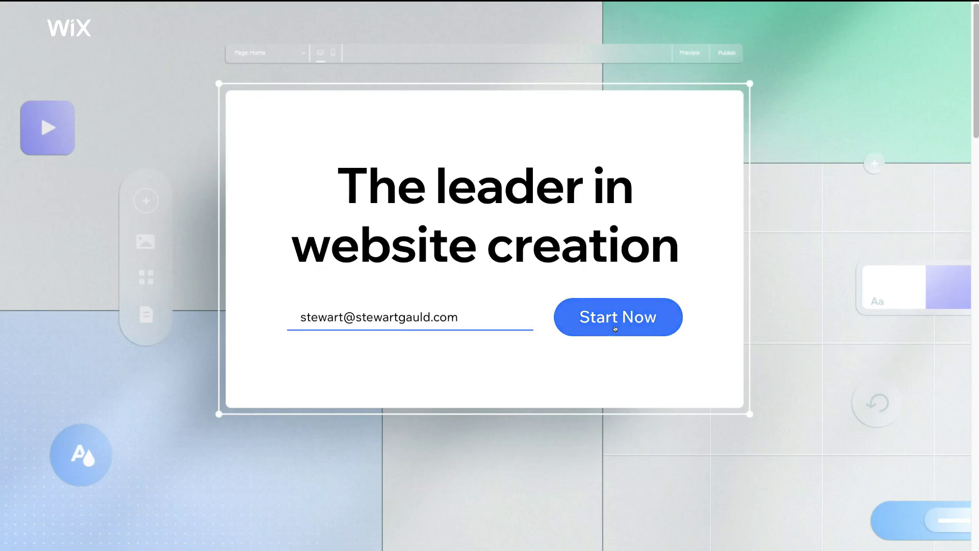
Step: Switch to Wix, sign up with the account e-mail and password, and start the setup questions
{"action": "left_click", "coordinate": [616, 328]}
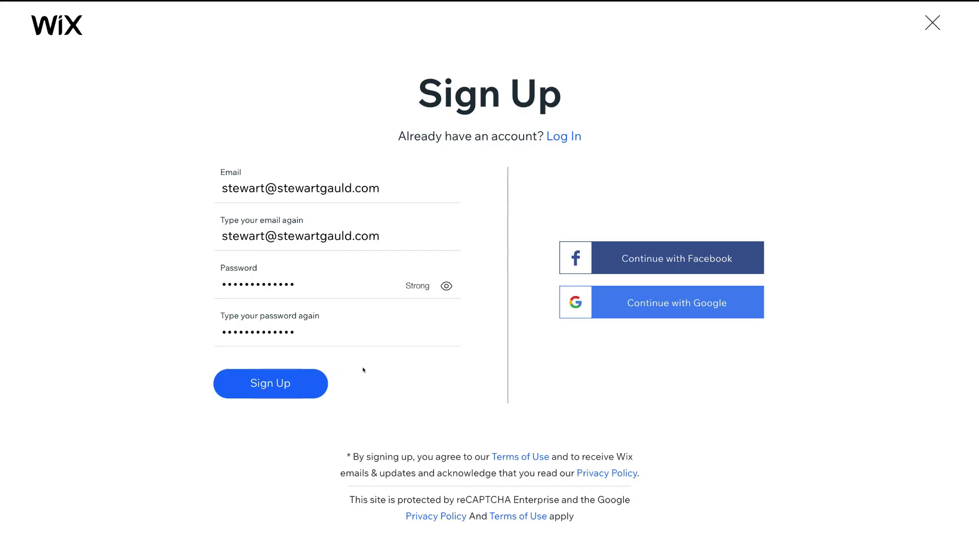
{"action": "left_click", "coordinate": [297, 383]}
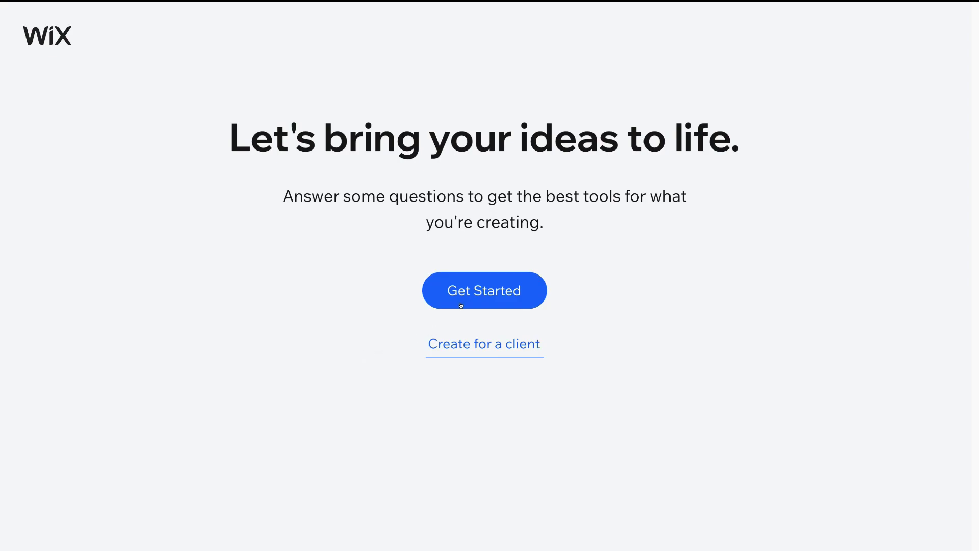
{"action": "left_click", "coordinate": [495, 301]}
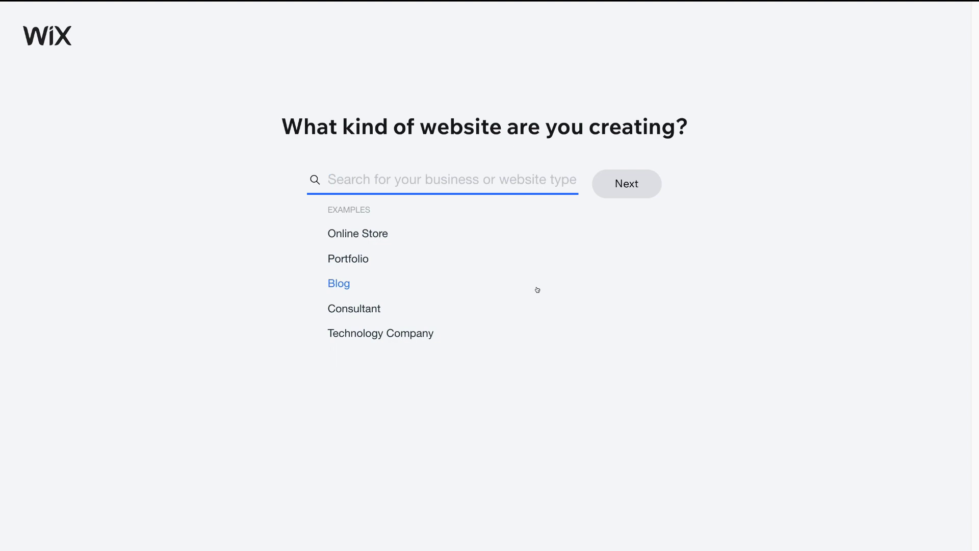
Step: Set the website type to Jewellery Store and the store name to Pure NZ
{"action": "type", "text": "jew"}
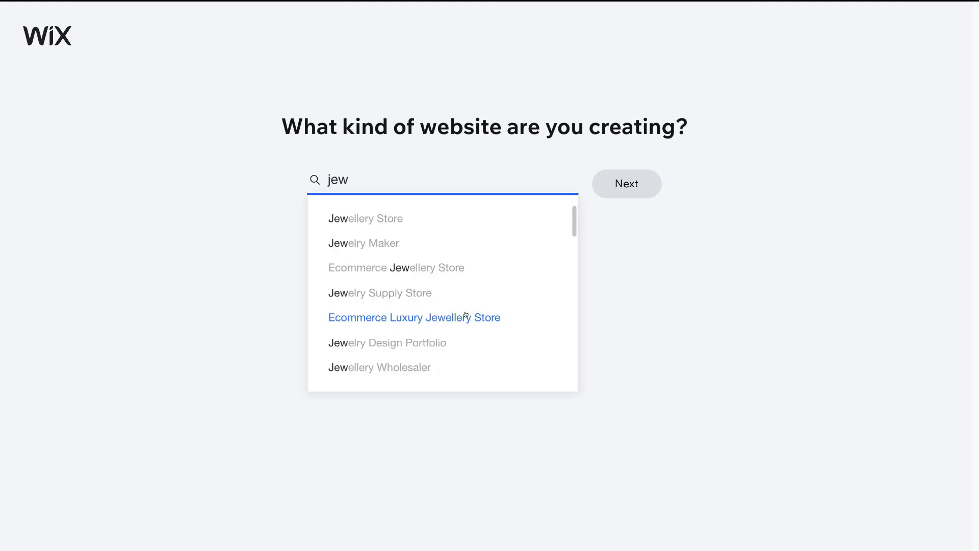
{"action": "left_click", "coordinate": [420, 222]}
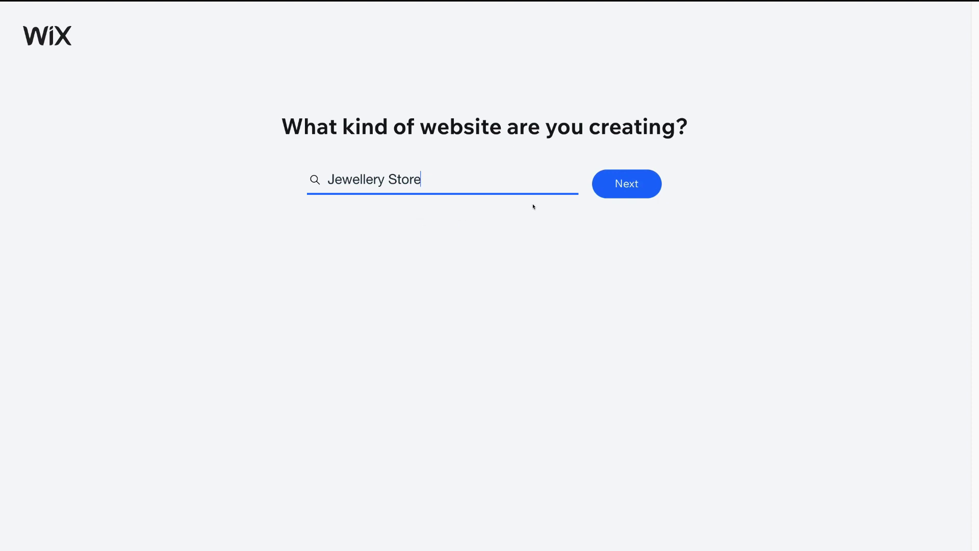
{"action": "left_click", "coordinate": [644, 184]}
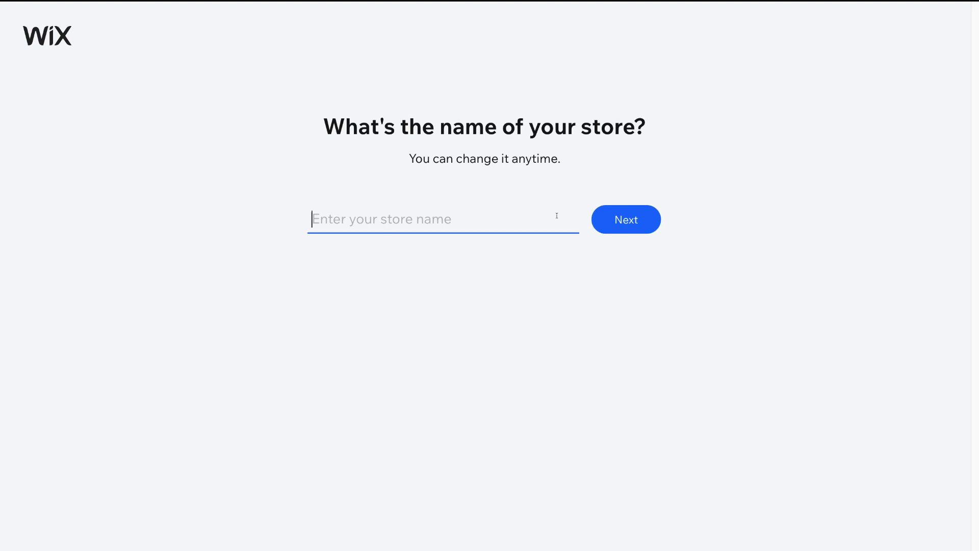
{"action": "type", "text": "Pure NZ"}
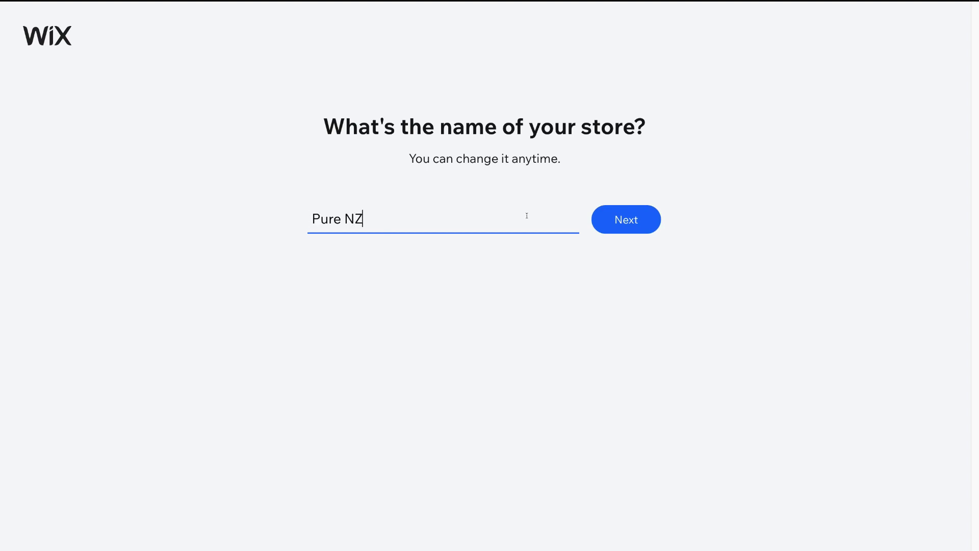
{"action": "left_click", "coordinate": [637, 218]}
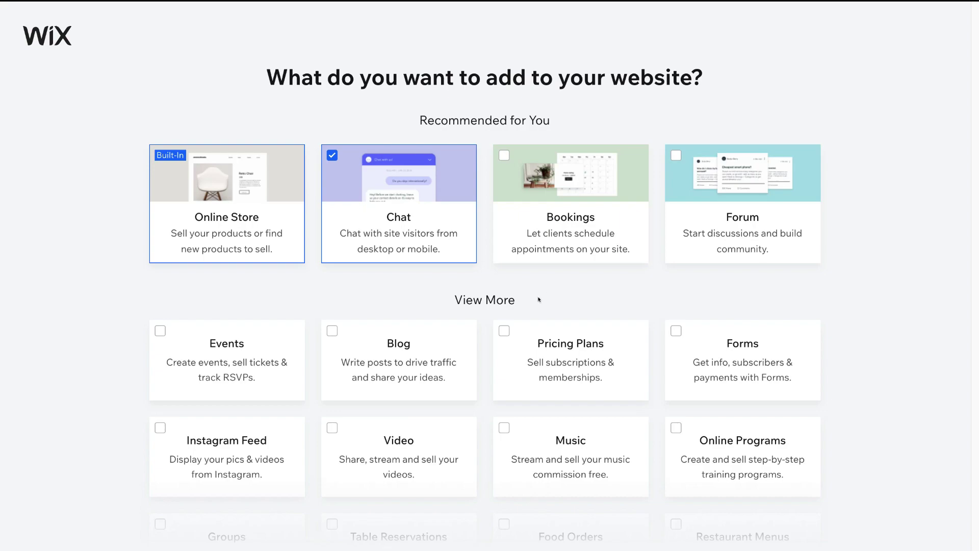
Step: Add Pricing Plans, Blog and Instagram Feed to the website's features and continue
{"action": "left_click", "coordinate": [514, 332]}
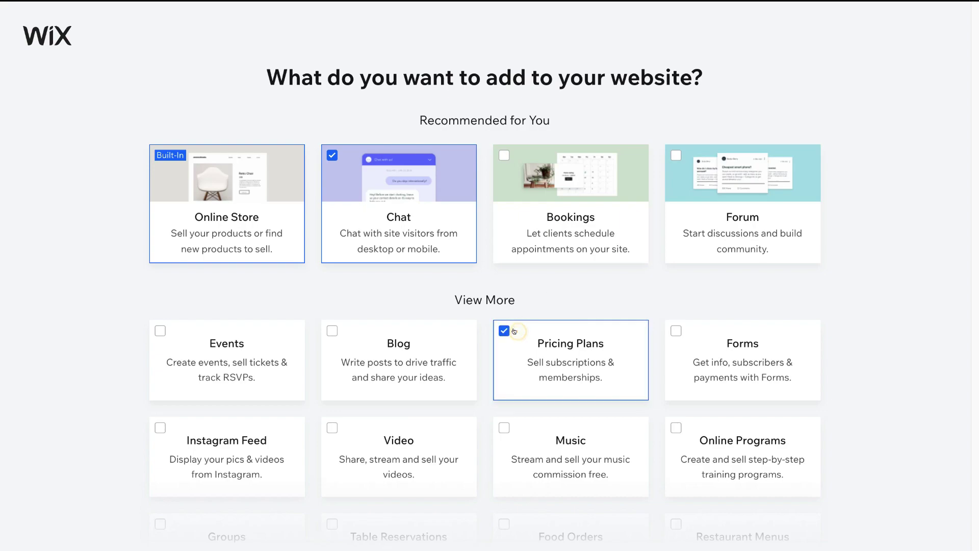
{"action": "left_click", "coordinate": [346, 331]}
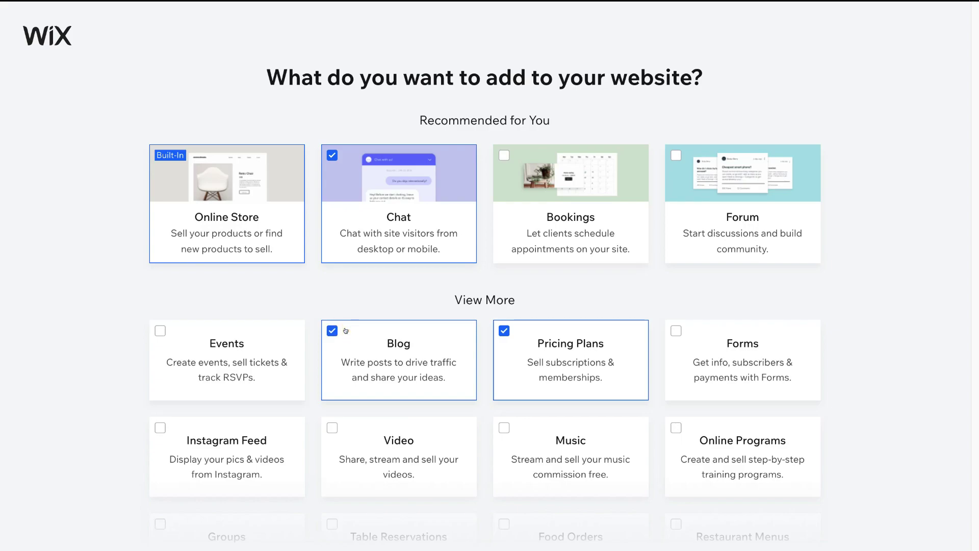
{"action": "scroll", "coordinate": [346, 330], "scroll_direction": "down", "scroll_amount": 2}
{"action": "scroll", "coordinate": [346, 331], "scroll_direction": "down", "scroll_amount": 1}
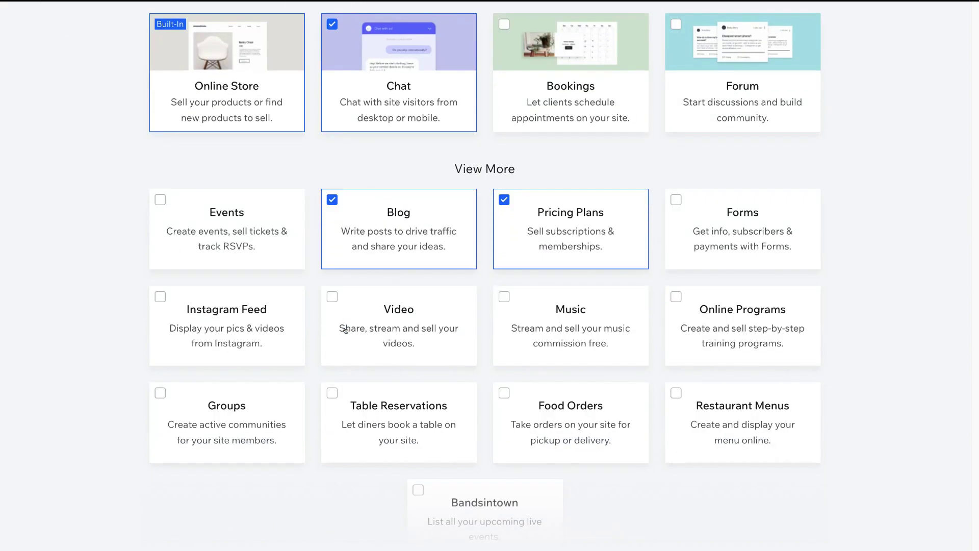
{"action": "left_click", "coordinate": [159, 298]}
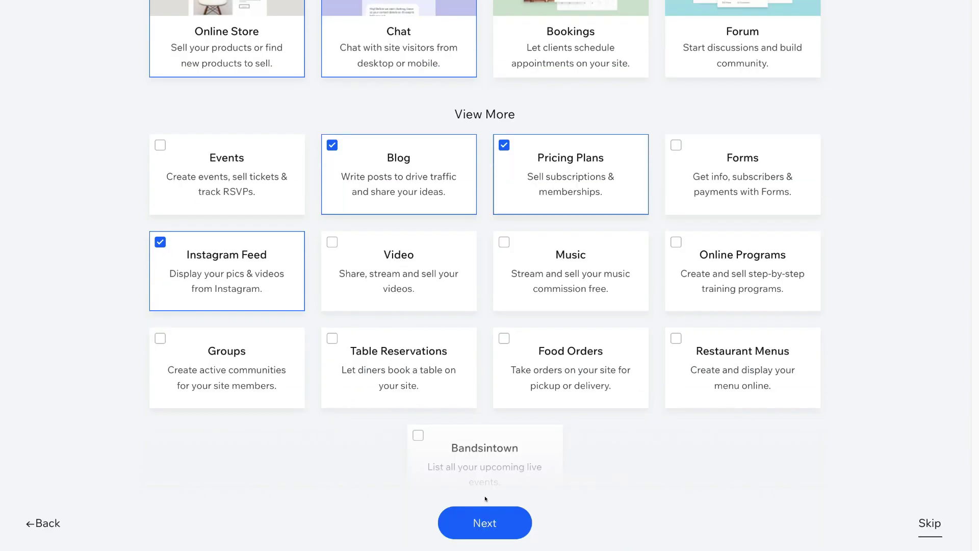
{"action": "left_click", "coordinate": [505, 520]}
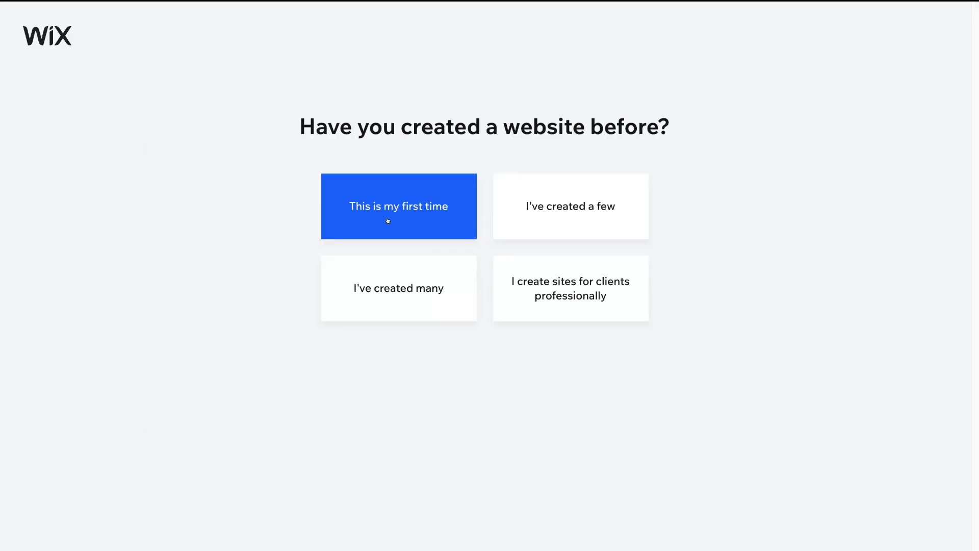
Step: Answer that this is the first website and let Wix ADI create it, importing no content and keeping the business info as is
{"action": "left_click", "coordinate": [414, 217]}
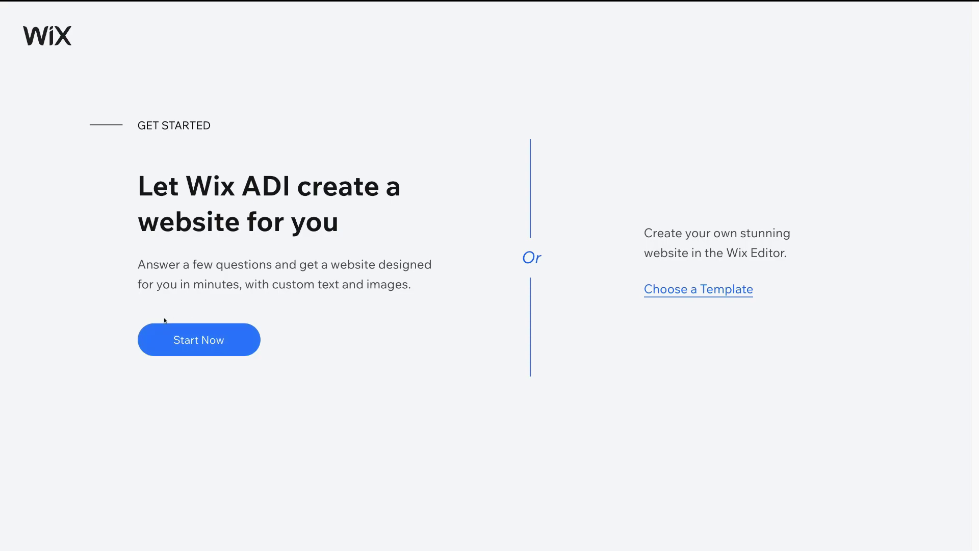
{"action": "left_click", "coordinate": [197, 341]}
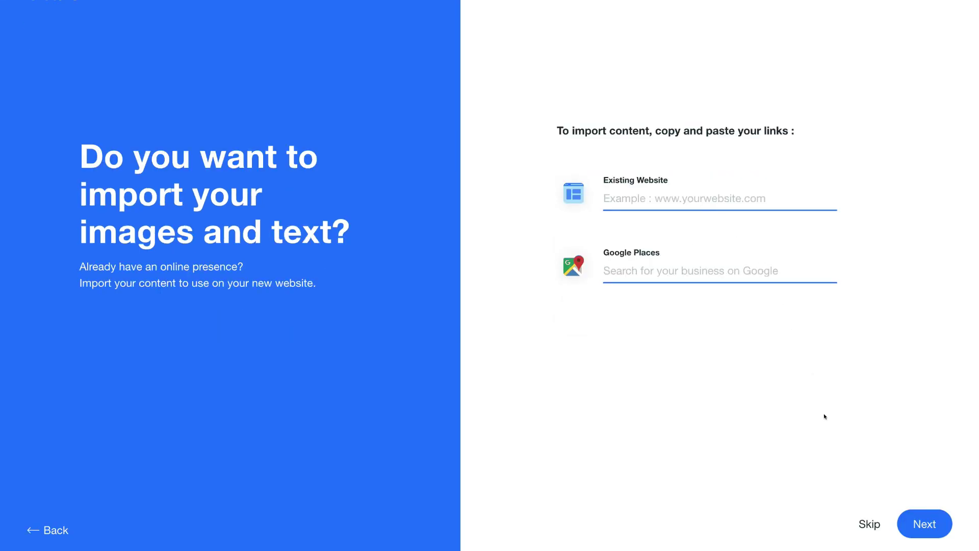
{"action": "left_click", "coordinate": [921, 521]}
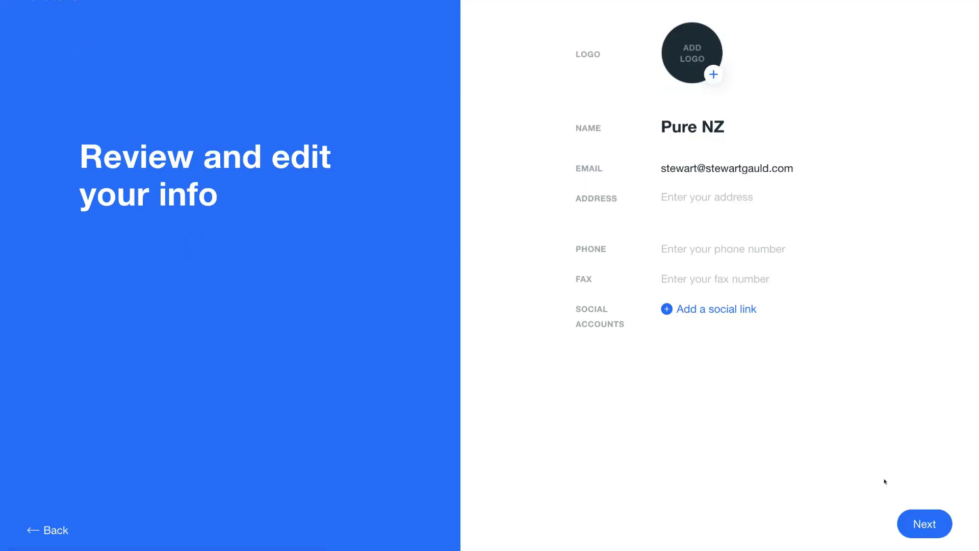
{"action": "left_click", "coordinate": [920, 527]}
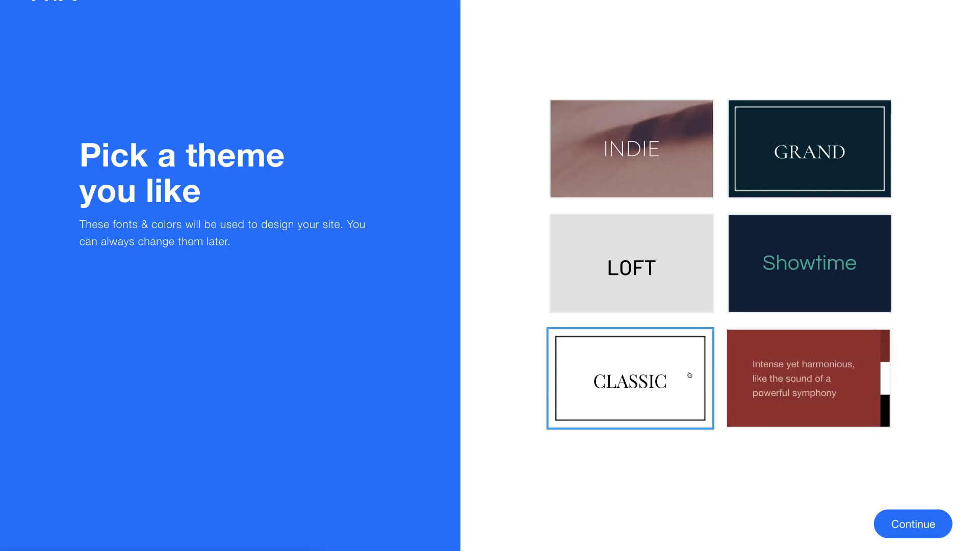
Step: Choose the Grand theme for the site's fonts and colors after comparing it with Showtime
{"action": "mouse_move", "coordinate": [767, 280]}
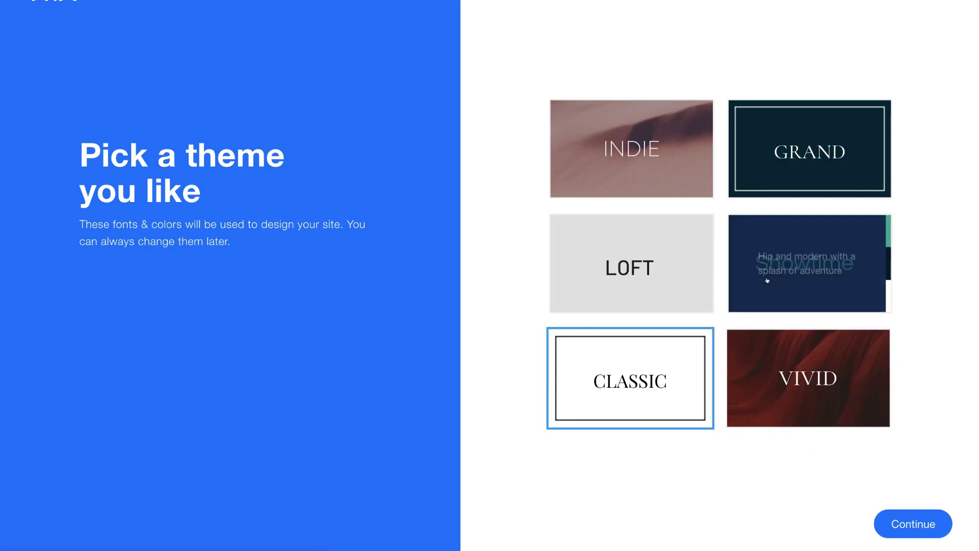
{"action": "mouse_move", "coordinate": [773, 166]}
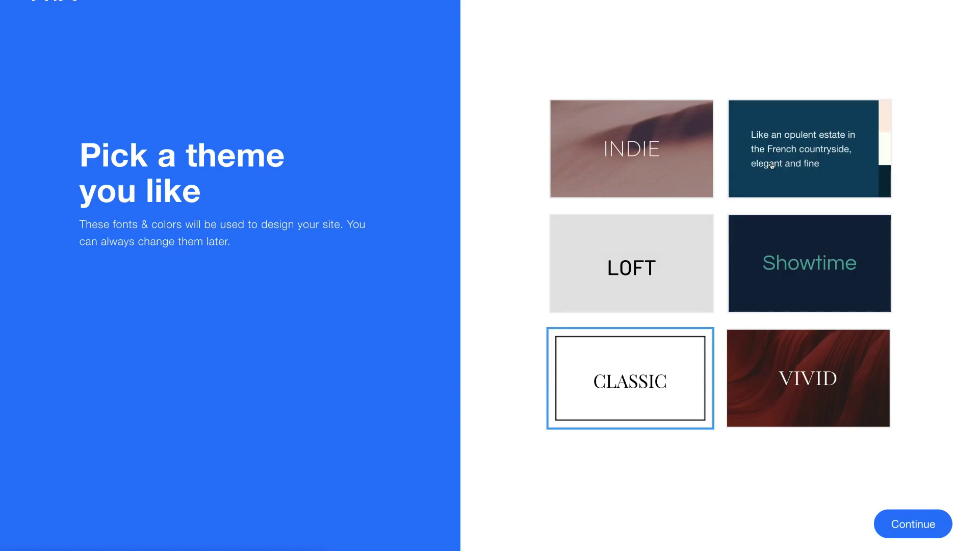
{"action": "left_click", "coordinate": [826, 163]}
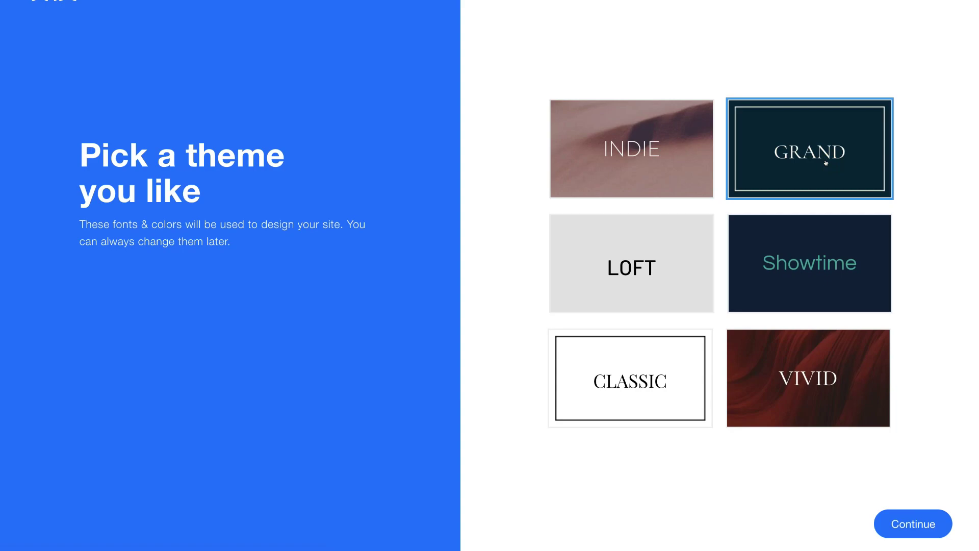
{"action": "left_click", "coordinate": [926, 526]}
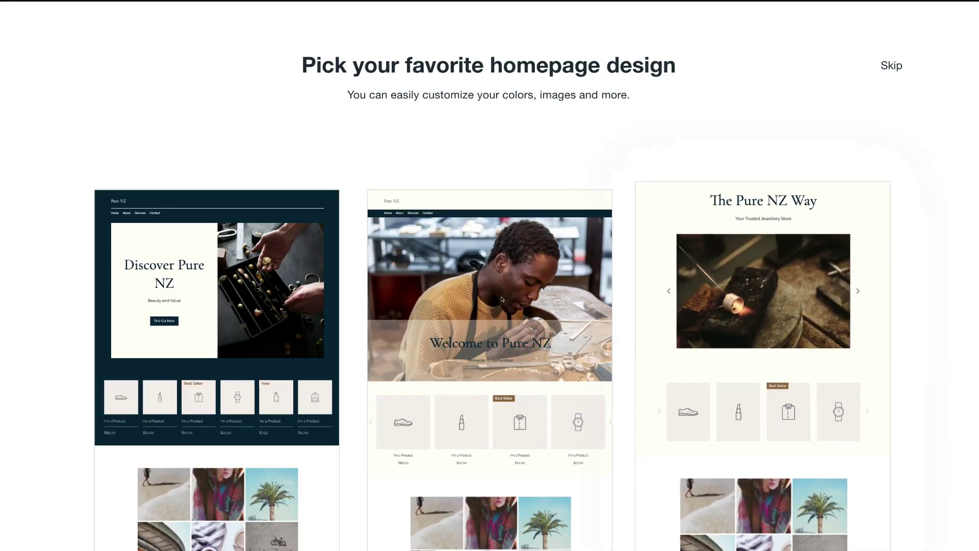
Step: Compare the homepage designs and use the dark one headed "Discover Pure NZ"
{"action": "mouse_move", "coordinate": [492, 314]}
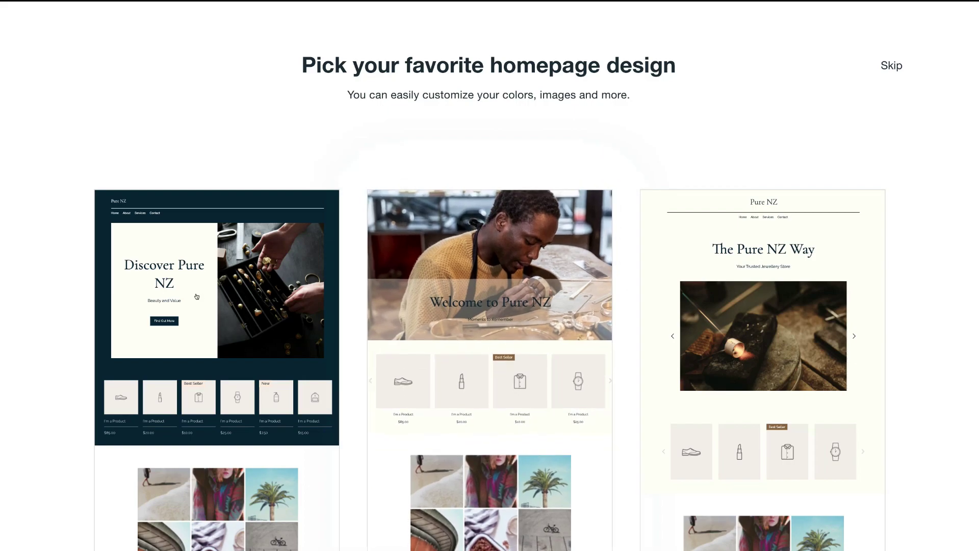
{"action": "mouse_move", "coordinate": [197, 296]}
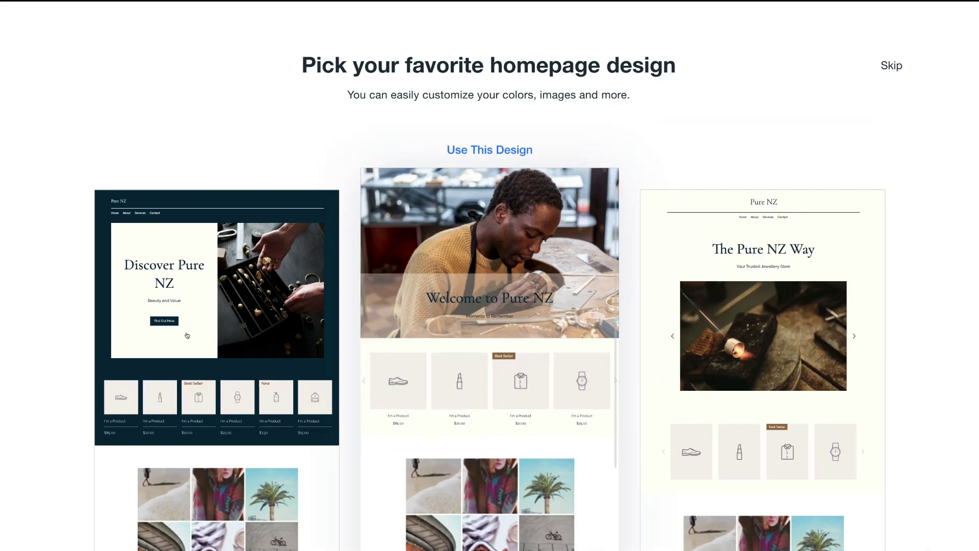
{"action": "mouse_move", "coordinate": [189, 335]}
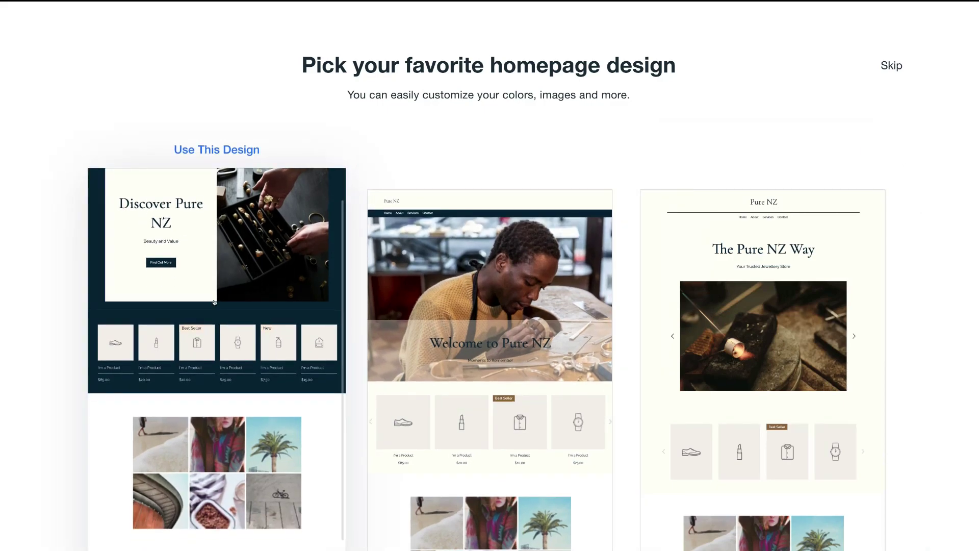
{"action": "scroll", "coordinate": [215, 303], "scroll_direction": "down", "scroll_amount": 2}
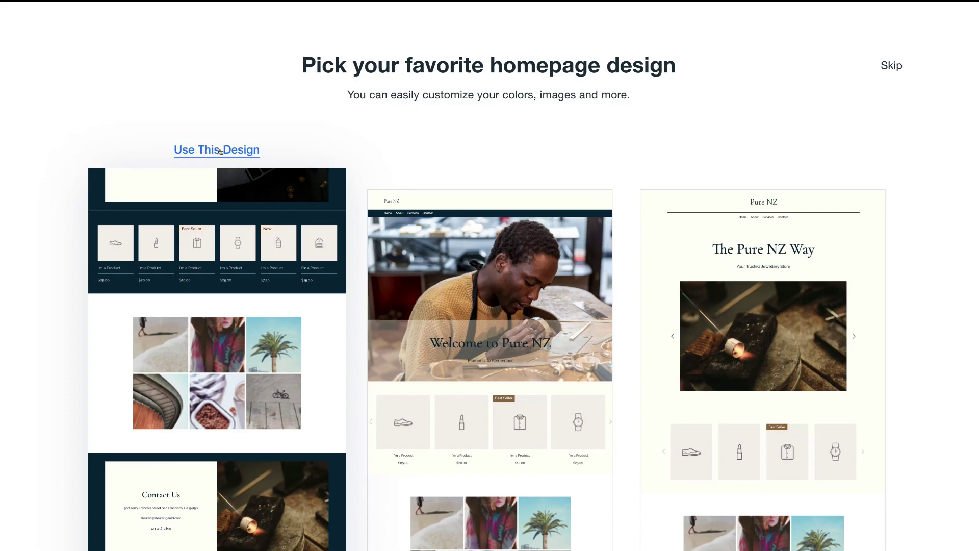
{"action": "left_click", "coordinate": [221, 151]}
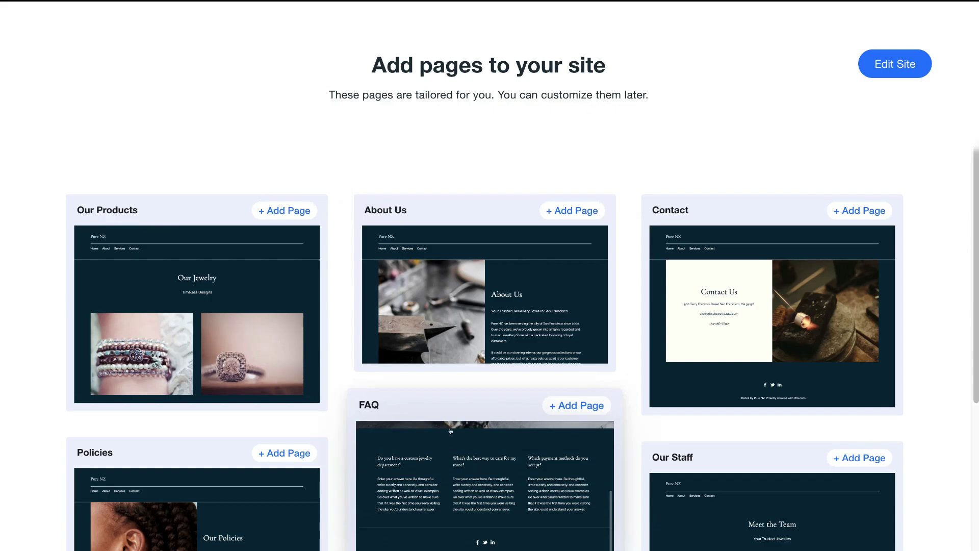
Step: Add the Our Products, About Us and Contact pages and open the site for editing
{"action": "left_click", "coordinate": [278, 200]}
{"action": "left_click", "coordinate": [564, 209]}
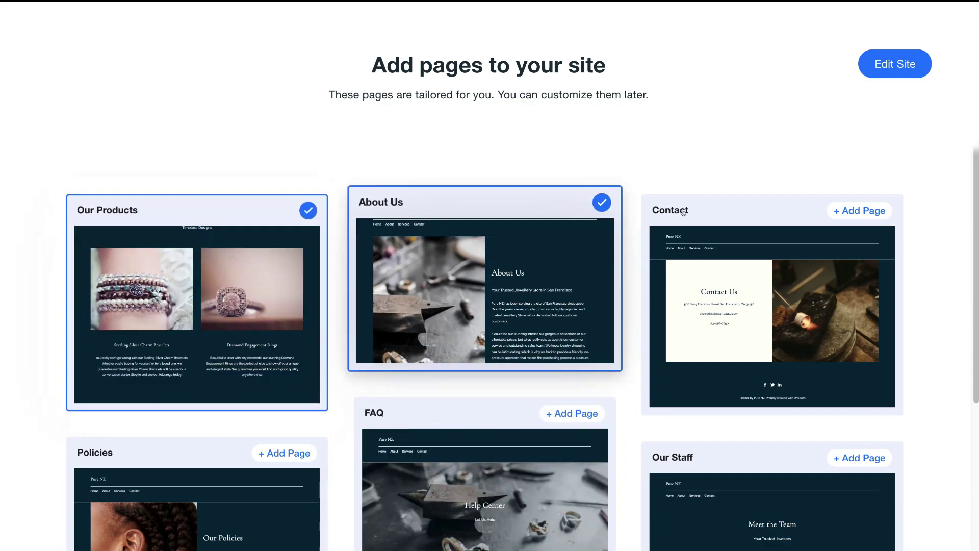
{"action": "left_click", "coordinate": [855, 205]}
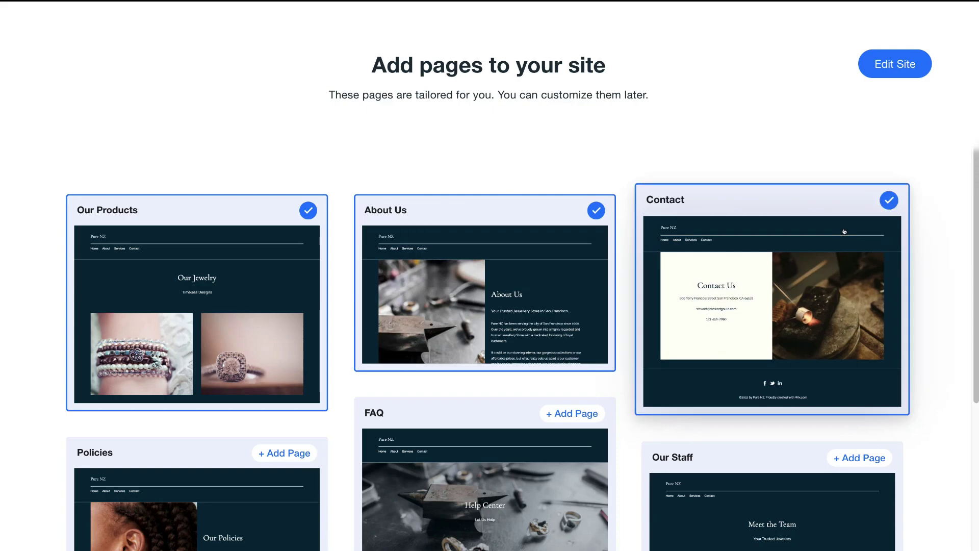
{"action": "left_click", "coordinate": [891, 68]}
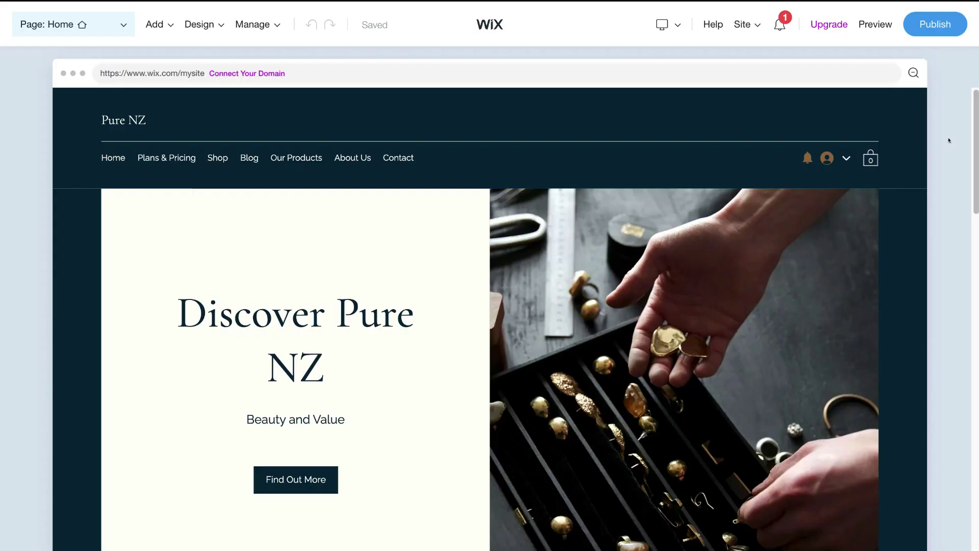
Step: Look over the generated homepage from the header down to the product gallery and Instagram feed
{"action": "scroll", "coordinate": [949, 140], "scroll_direction": "down", "scroll_amount": 7}
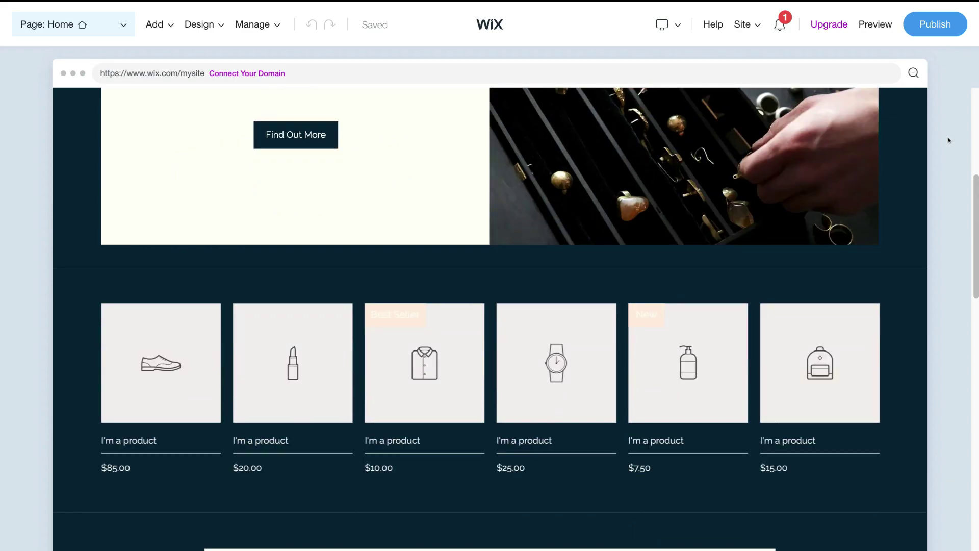
{"action": "scroll", "coordinate": [950, 141], "scroll_direction": "down", "scroll_amount": 8}
{"action": "scroll", "coordinate": [949, 140], "scroll_direction": "up", "scroll_amount": 10}
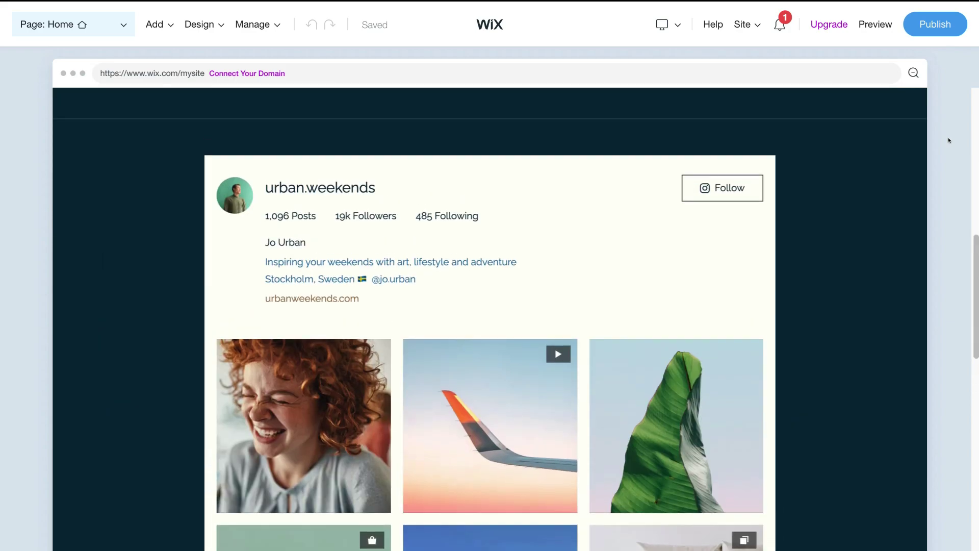
{"action": "scroll", "coordinate": [949, 140], "scroll_direction": "up", "scroll_amount": 5}
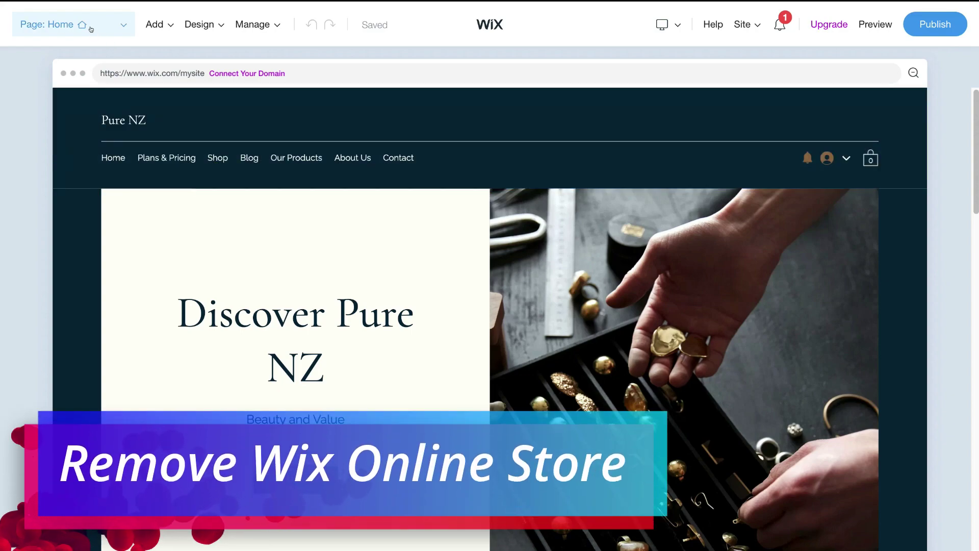
Step: Delete the Shop page together with the built-in Online Store app from the site
{"action": "left_click", "coordinate": [116, 23]}
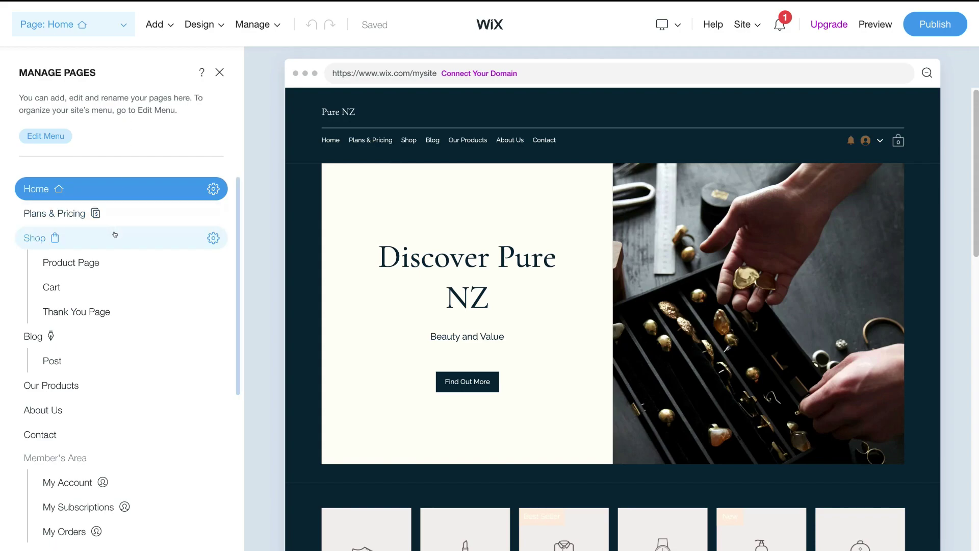
{"action": "left_click", "coordinate": [213, 238]}
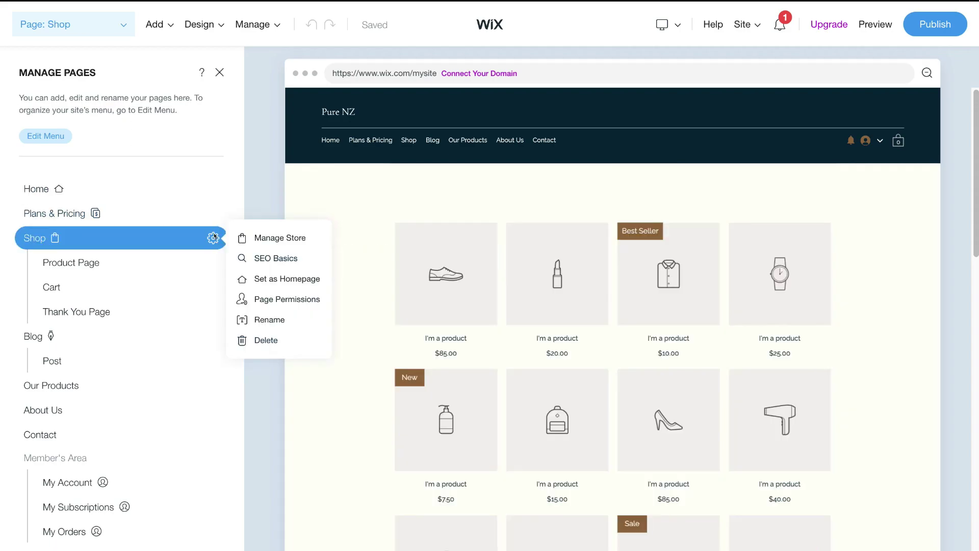
{"action": "left_click", "coordinate": [266, 340]}
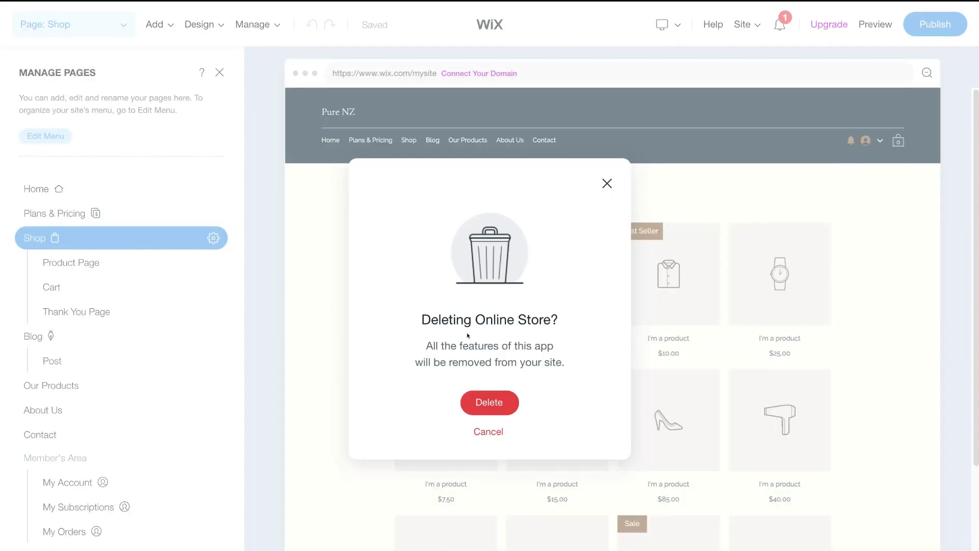
{"action": "left_click", "coordinate": [491, 403]}
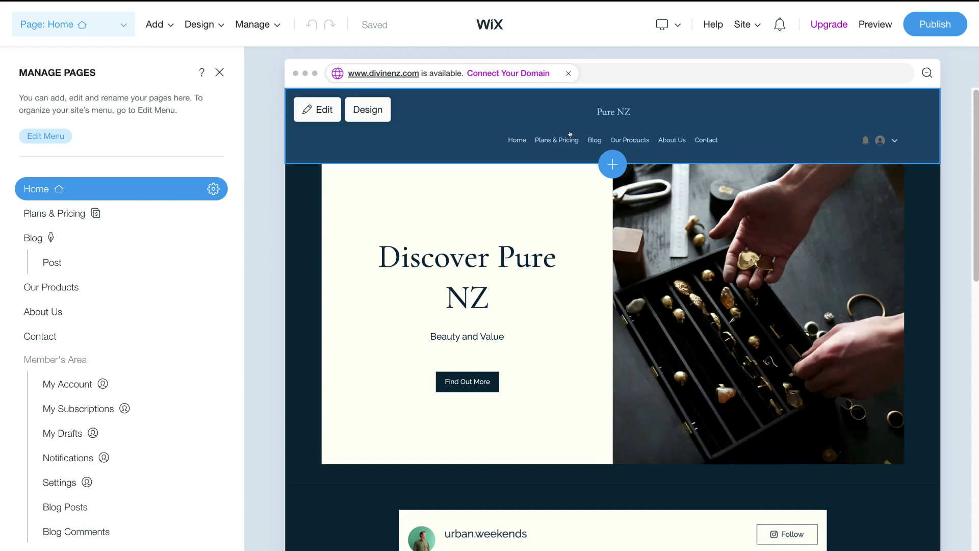
Step: Switch the site from ADI to the full Editor for more design options
{"action": "left_click", "coordinate": [746, 26]}
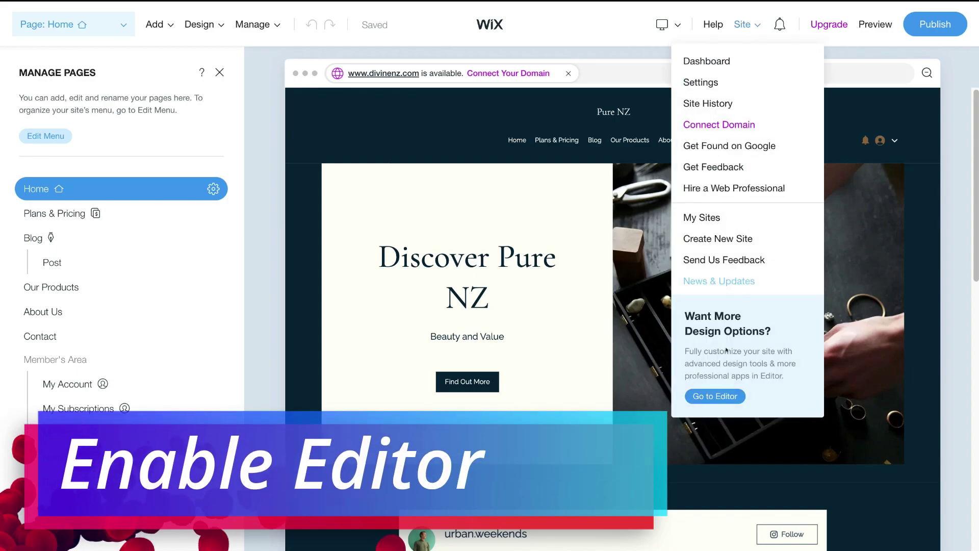
{"action": "left_click", "coordinate": [728, 392]}
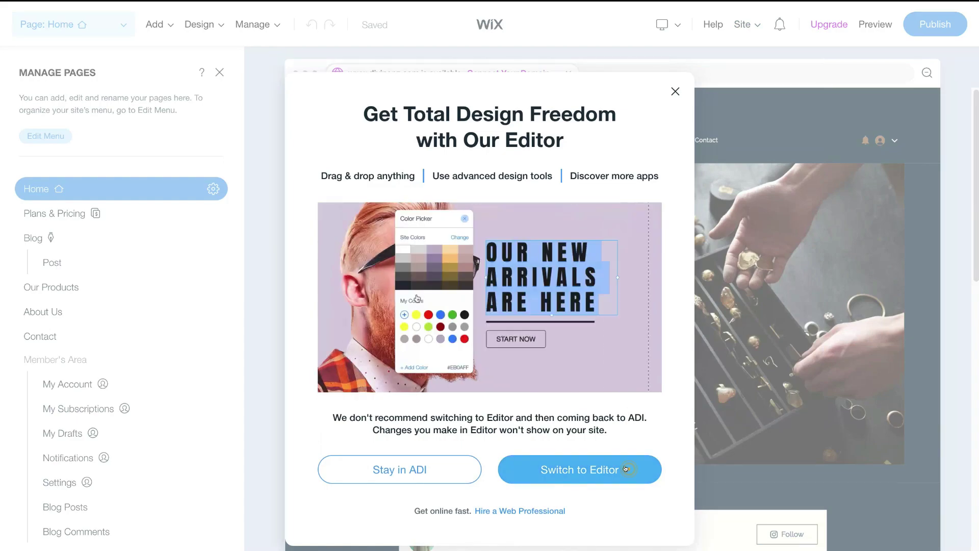
{"action": "left_click", "coordinate": [626, 468]}
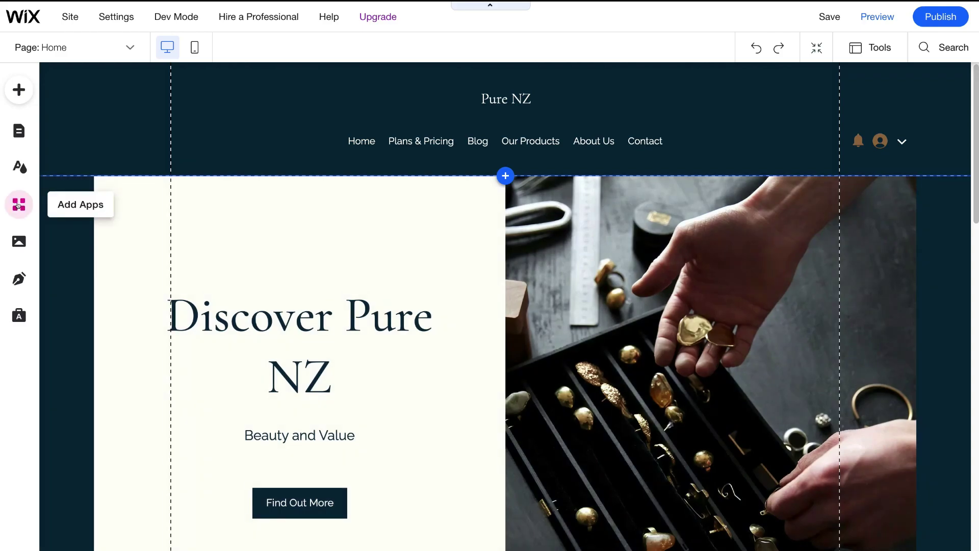
Step: Find the Online Store app by Ecwid in the app market, add it to the site, and save the changes in the Editor
{"action": "left_click", "coordinate": [18, 205]}
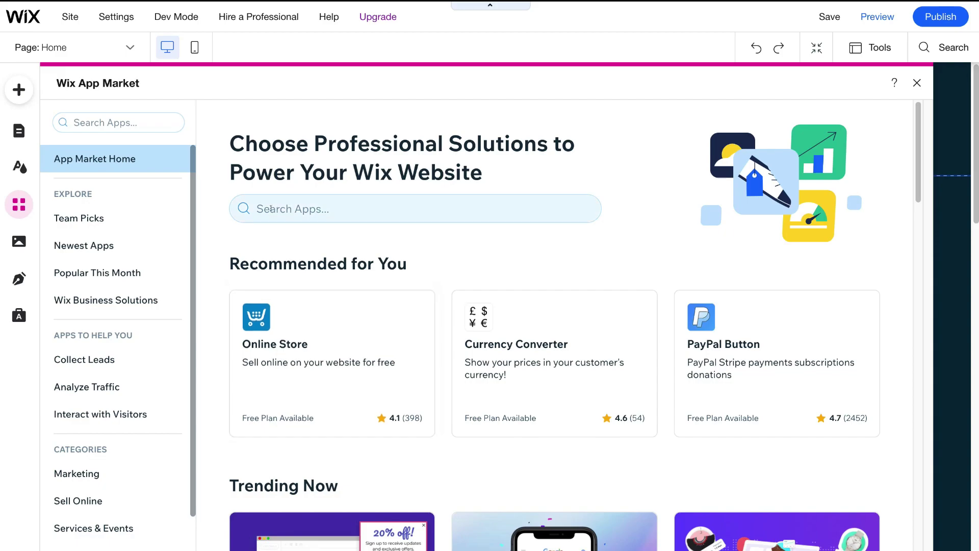
{"action": "left_click", "coordinate": [313, 203]}
{"action": "type", "text": "ecwid"}
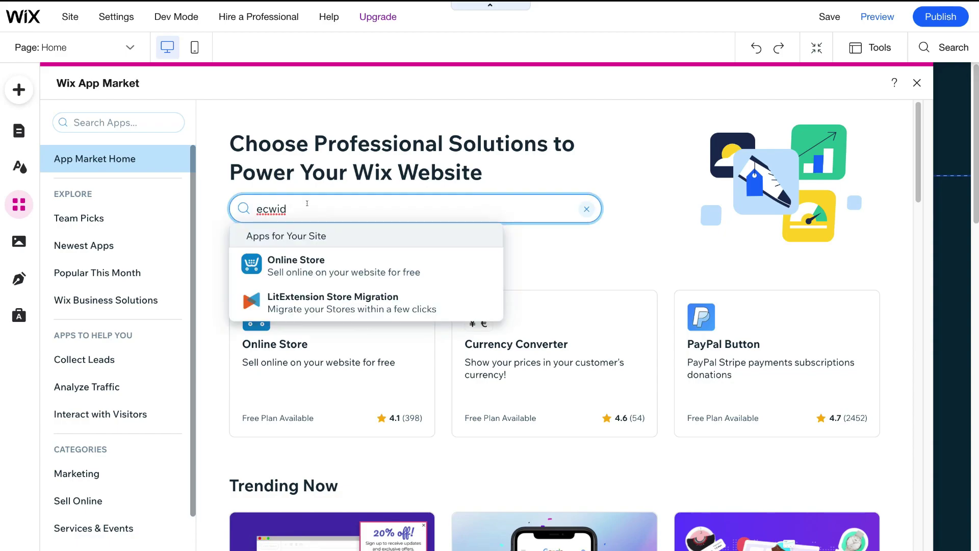
{"action": "left_click", "coordinate": [340, 261]}
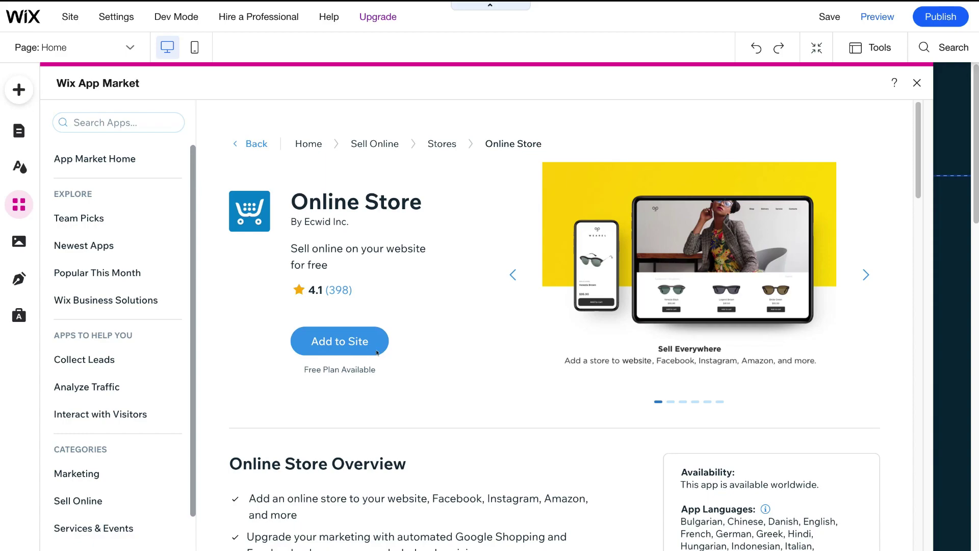
{"action": "left_click", "coordinate": [345, 344]}
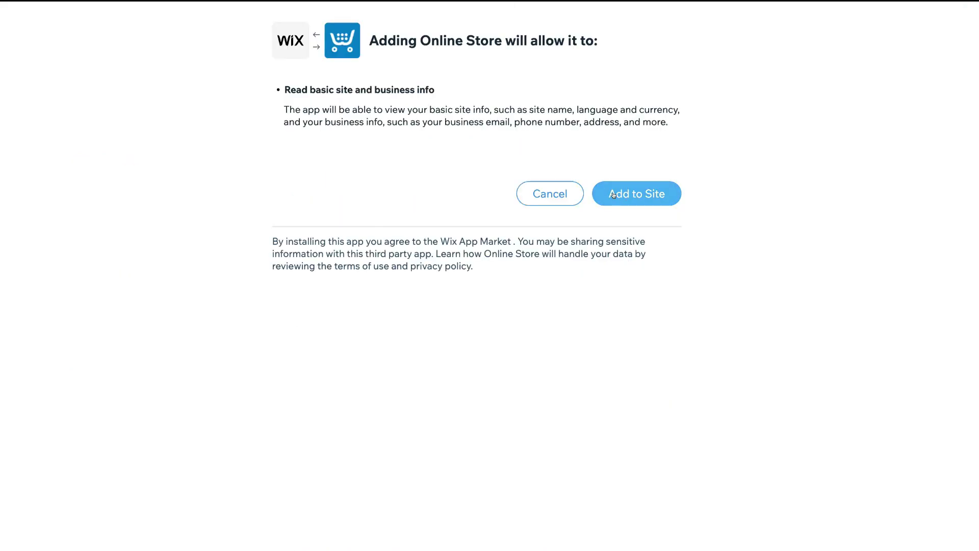
{"action": "left_click", "coordinate": [641, 193]}
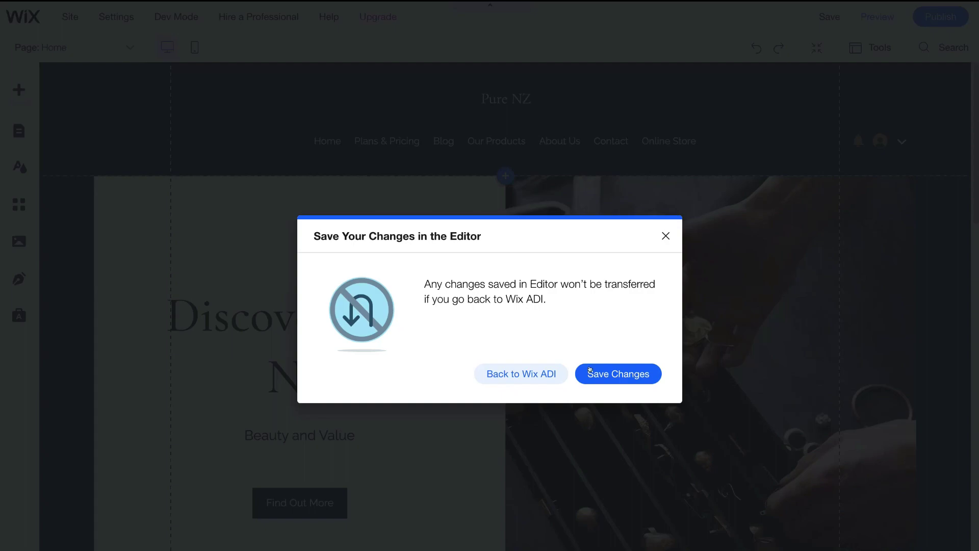
{"action": "left_click", "coordinate": [625, 369]}
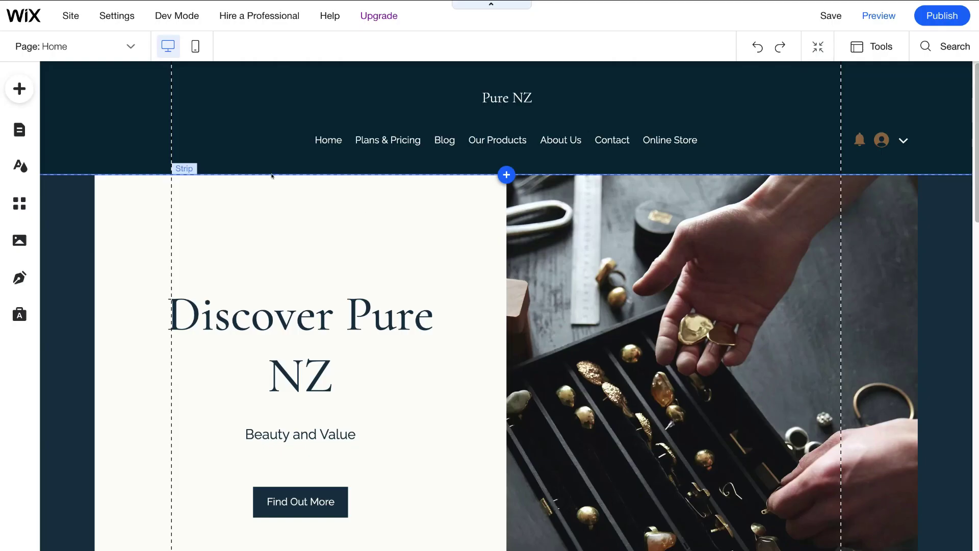
Step: Open the Online Store app from the site's dashboard and choose to connect an existing Ecwid account
{"action": "left_click", "coordinate": [70, 15]}
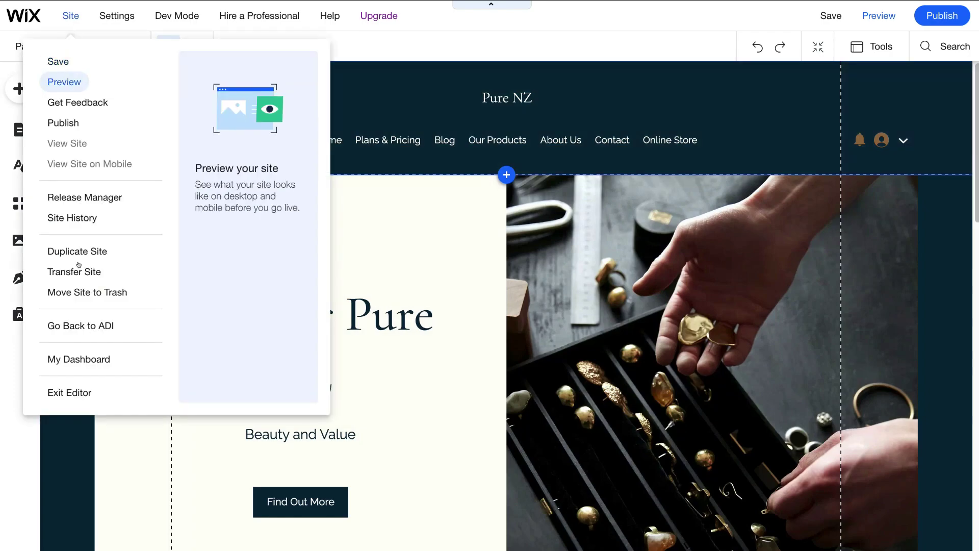
{"action": "left_click", "coordinate": [108, 360]}
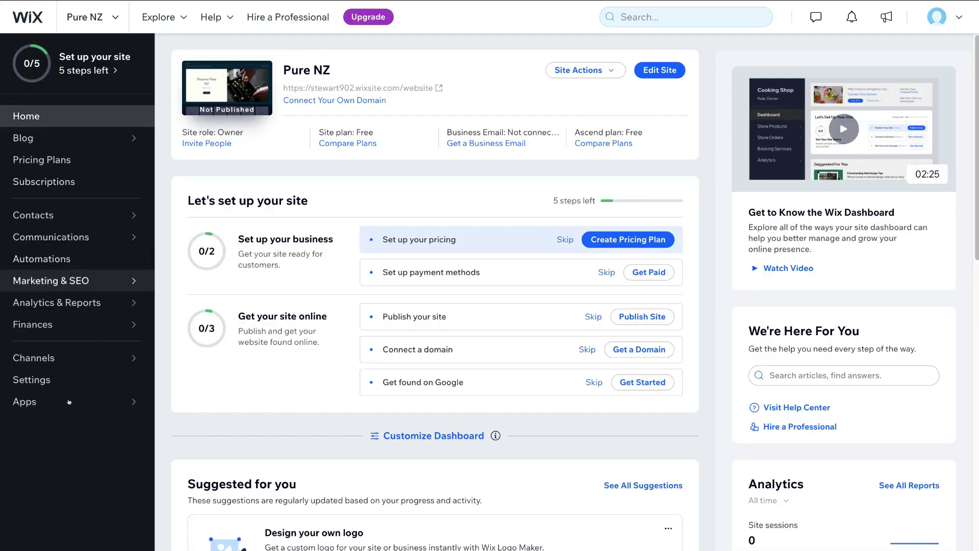
{"action": "mouse_move", "coordinate": [133, 401]}
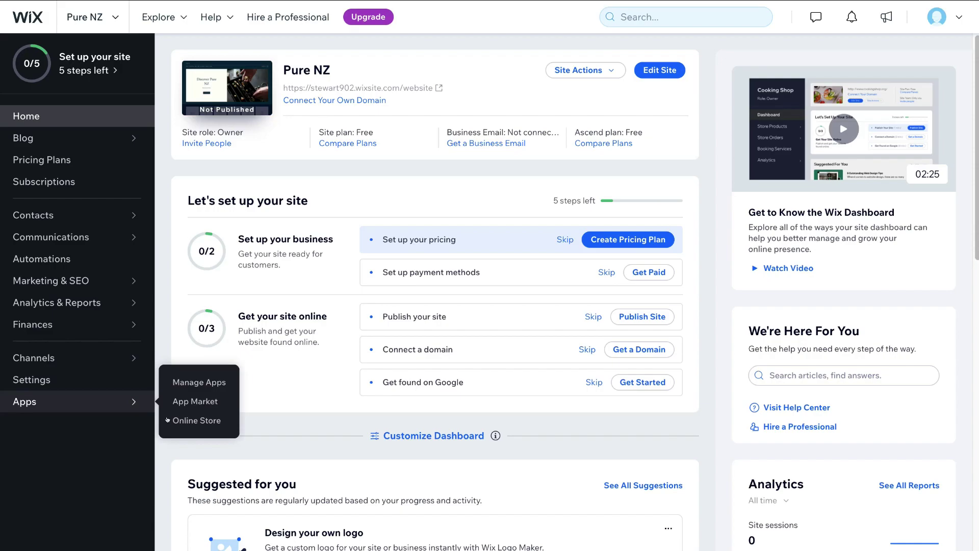
{"action": "left_click", "coordinate": [202, 421]}
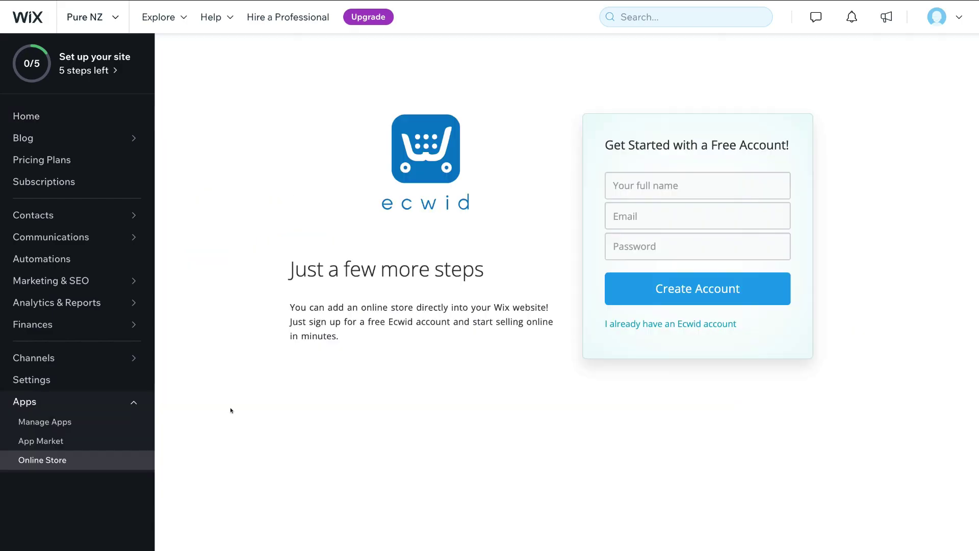
{"action": "left_click", "coordinate": [669, 324]}
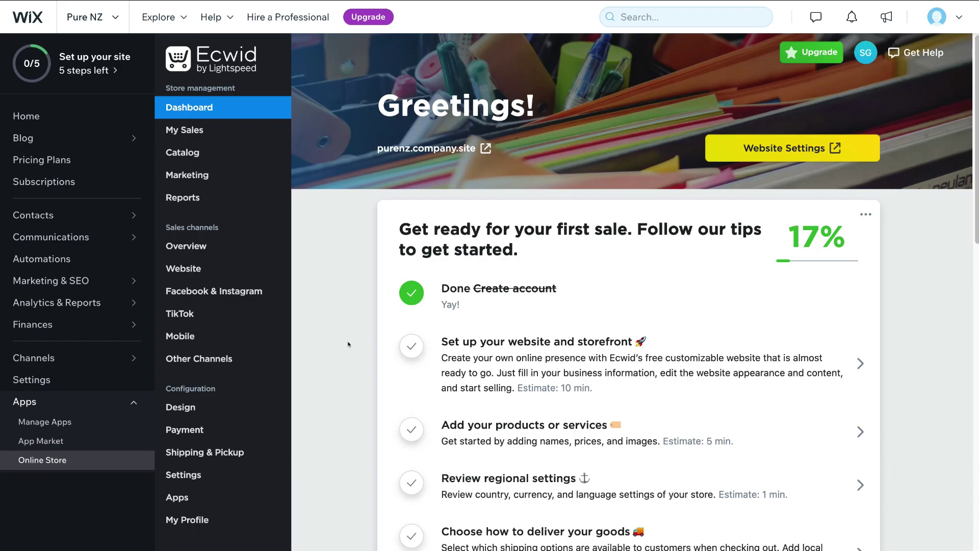
Step: Return to editing the site, preview the Online Store page, and examine the Vertical Bar Necklace product page
{"action": "left_click", "coordinate": [61, 118]}
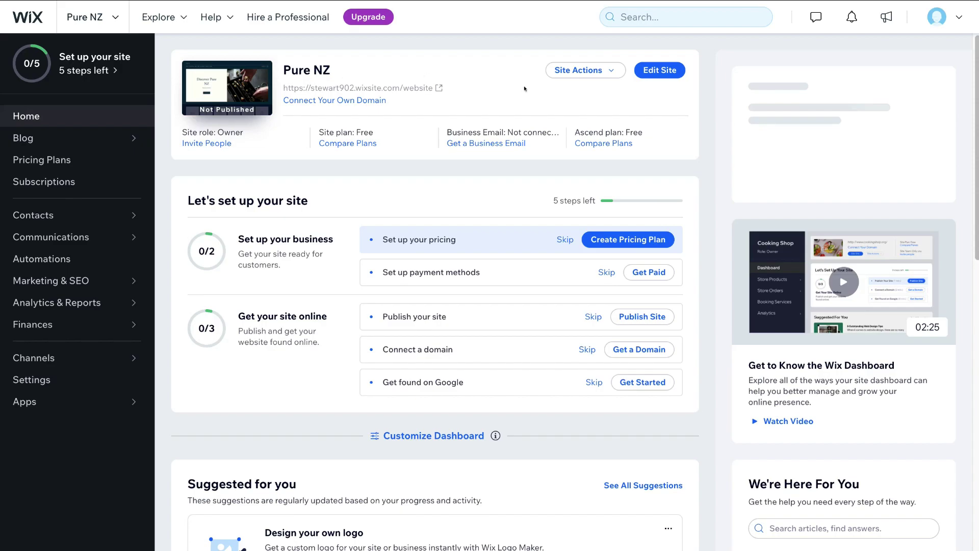
{"action": "left_click", "coordinate": [642, 71]}
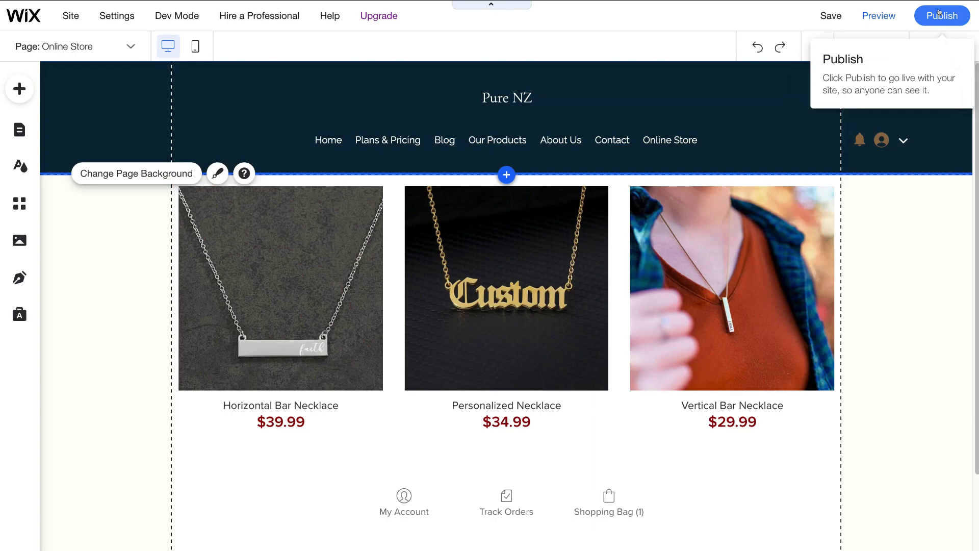
{"action": "left_click", "coordinate": [865, 16]}
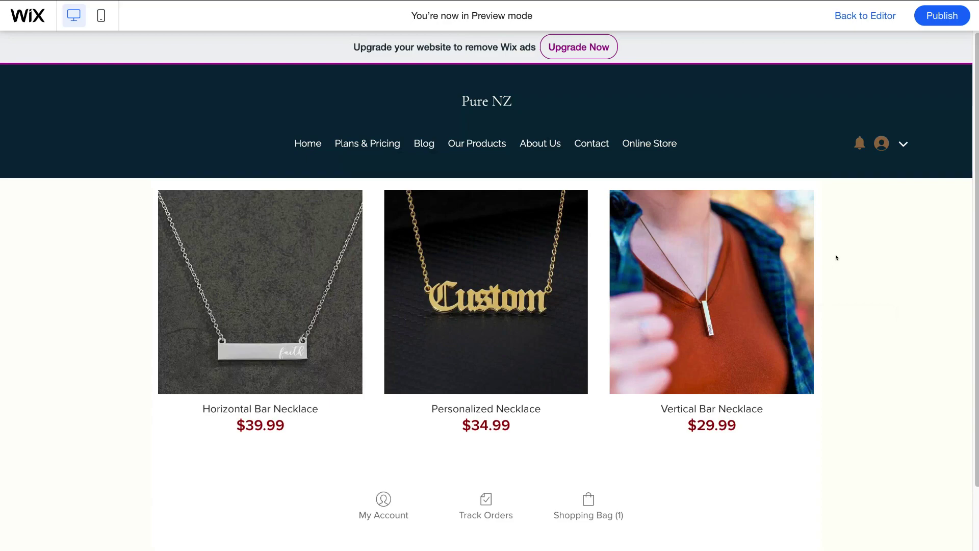
{"action": "scroll", "coordinate": [836, 258], "scroll_direction": "down", "scroll_amount": 3}
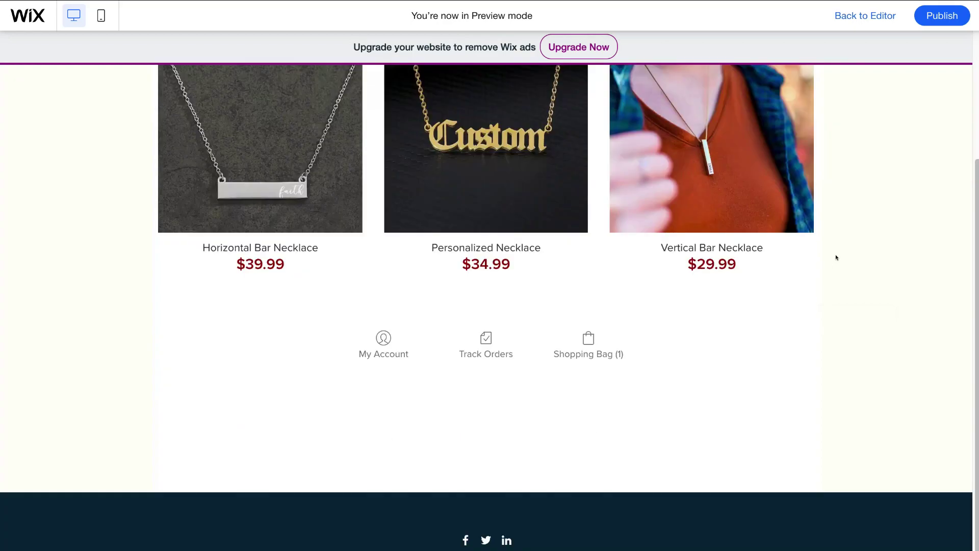
{"action": "scroll", "coordinate": [837, 258], "scroll_direction": "up", "scroll_amount": 3}
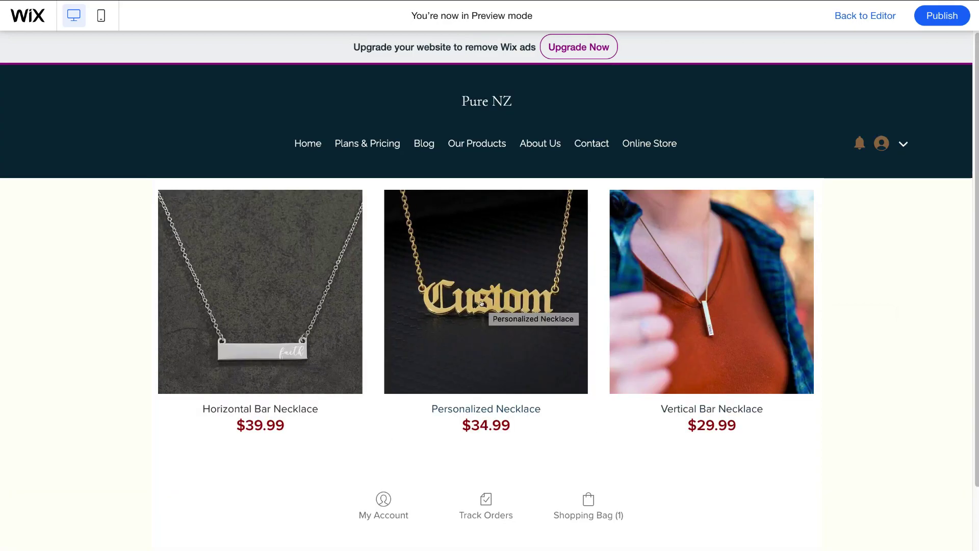
{"action": "left_click", "coordinate": [706, 291]}
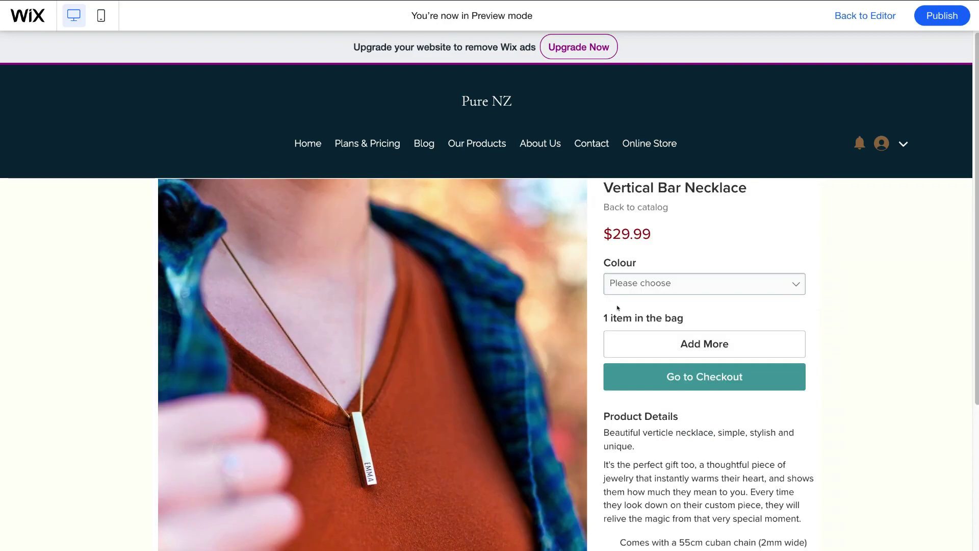
{"action": "scroll", "coordinate": [503, 303], "scroll_direction": "down", "scroll_amount": 2}
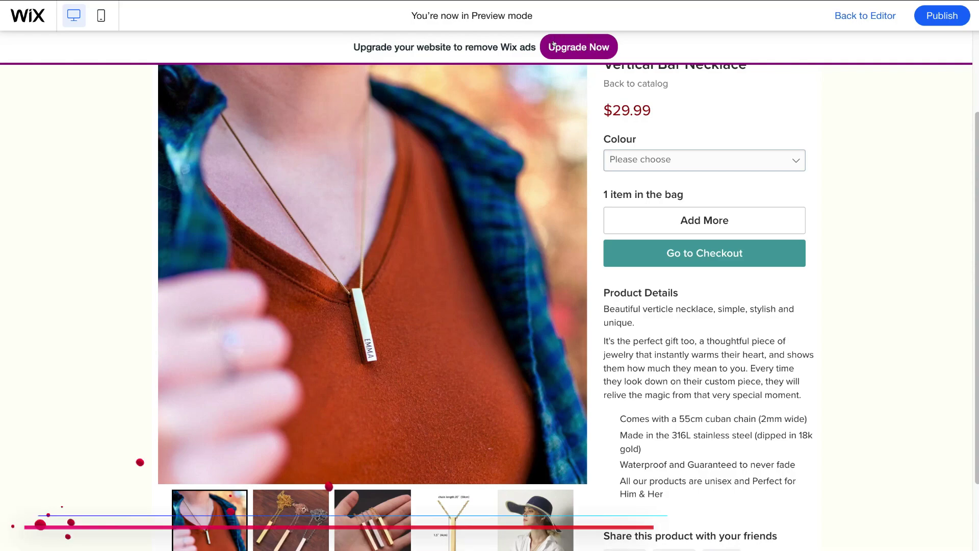
Step: Open the upgrade options to compare the website plans and their prices
{"action": "left_click", "coordinate": [578, 46]}
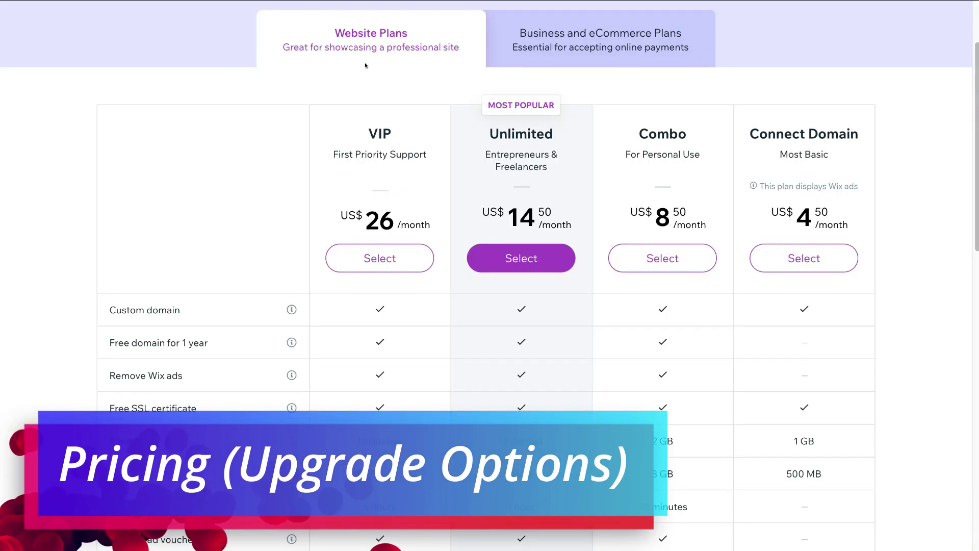